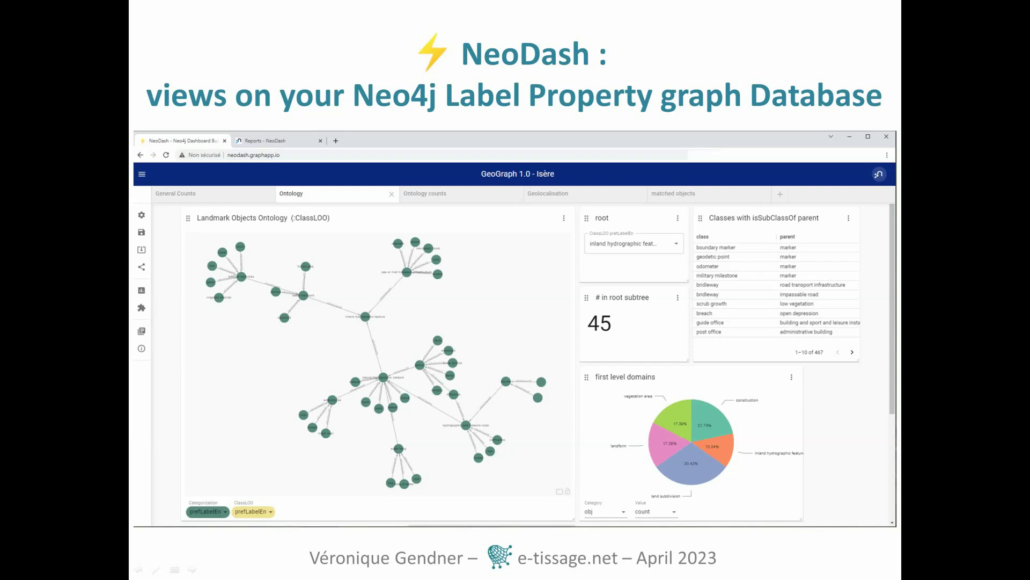
Advance the slideshow past slide 2 to the Neo4j Desktop screenshot on slide 3.
key("Right")
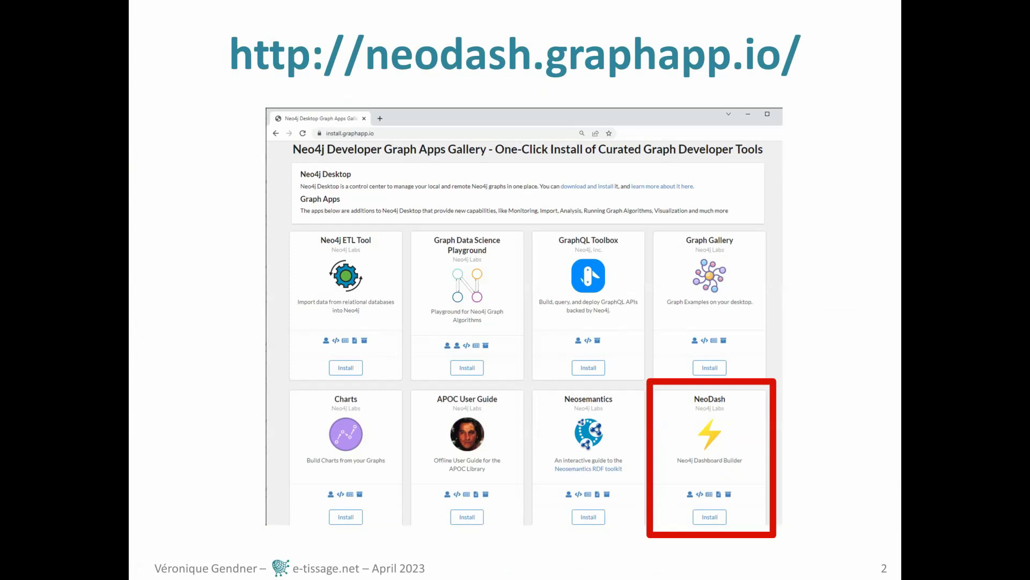
key("Right")
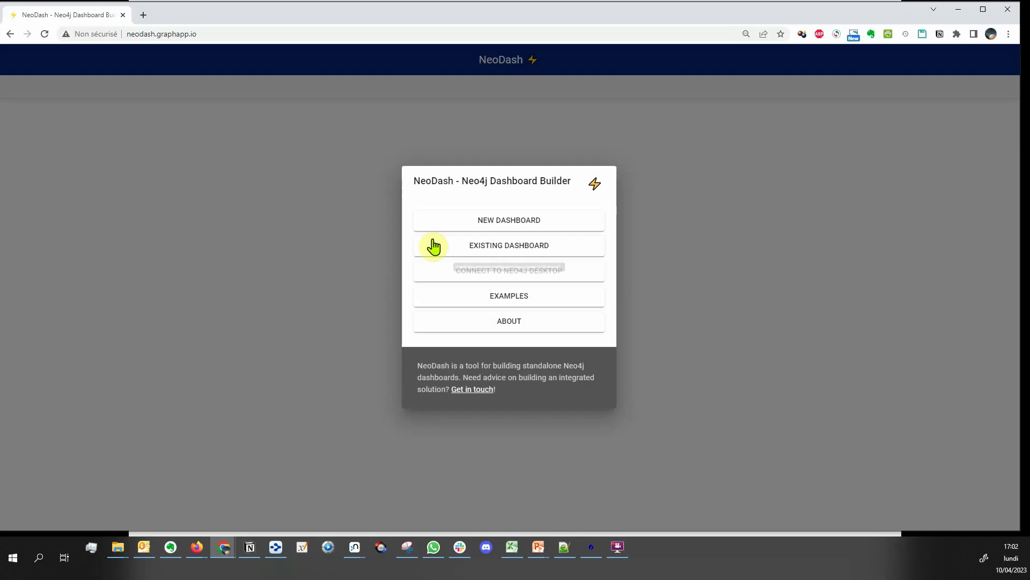
Load an existing dashboard by connecting to the local Neo4j database with the localhost bolt settings.
left_click(432, 243)
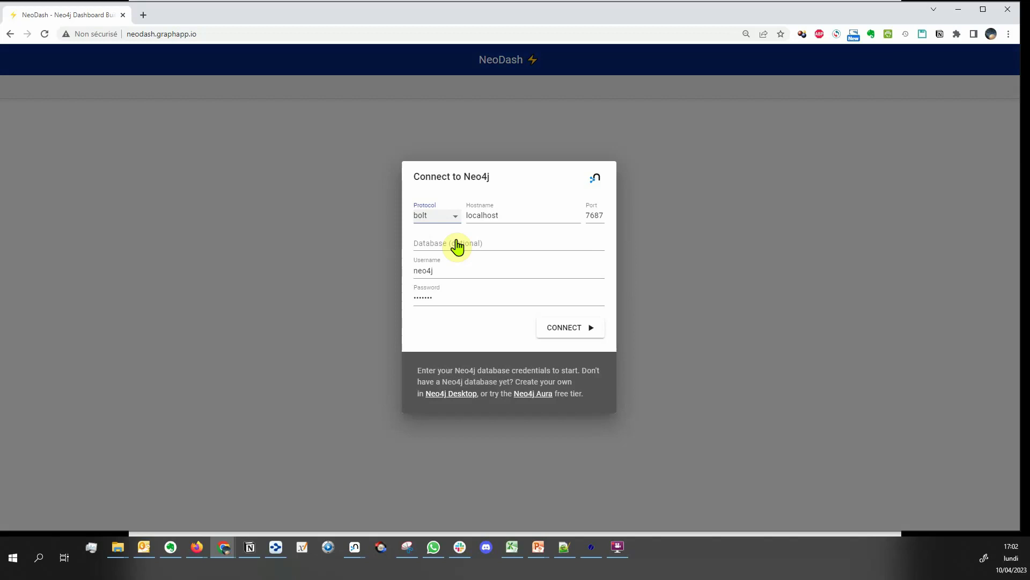
left_click(569, 329)
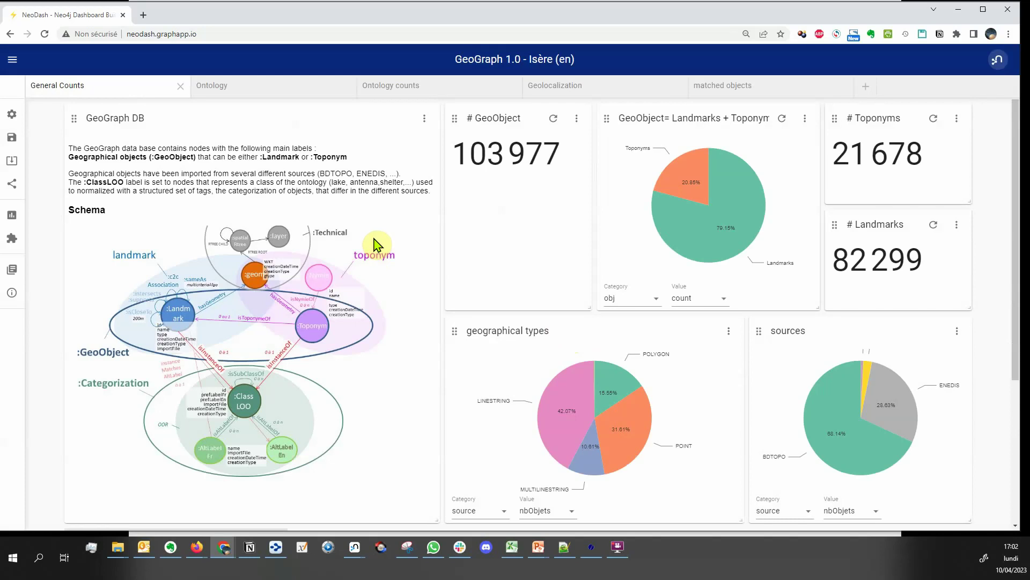
left_click(424, 119)
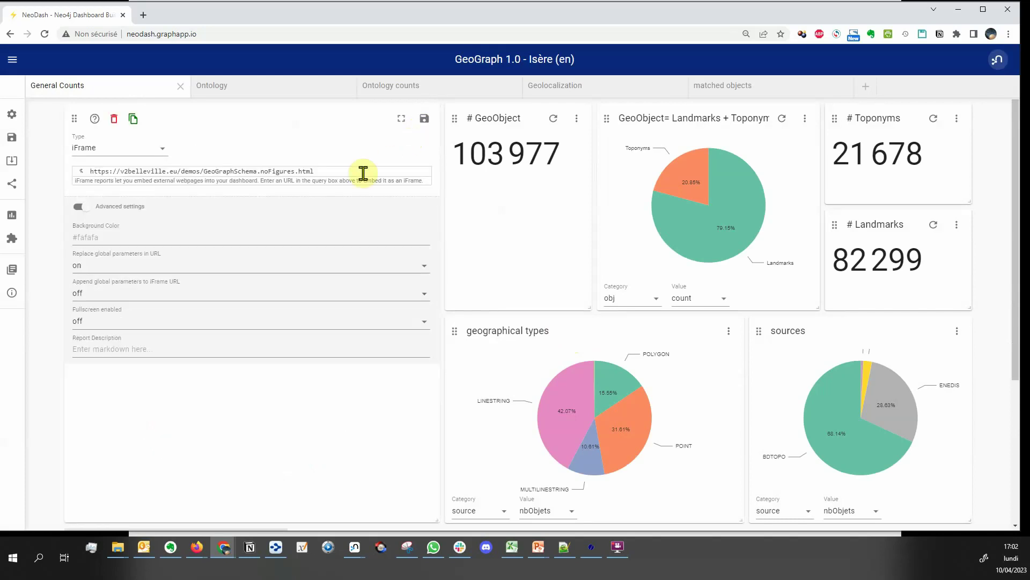
left_click(424, 119)
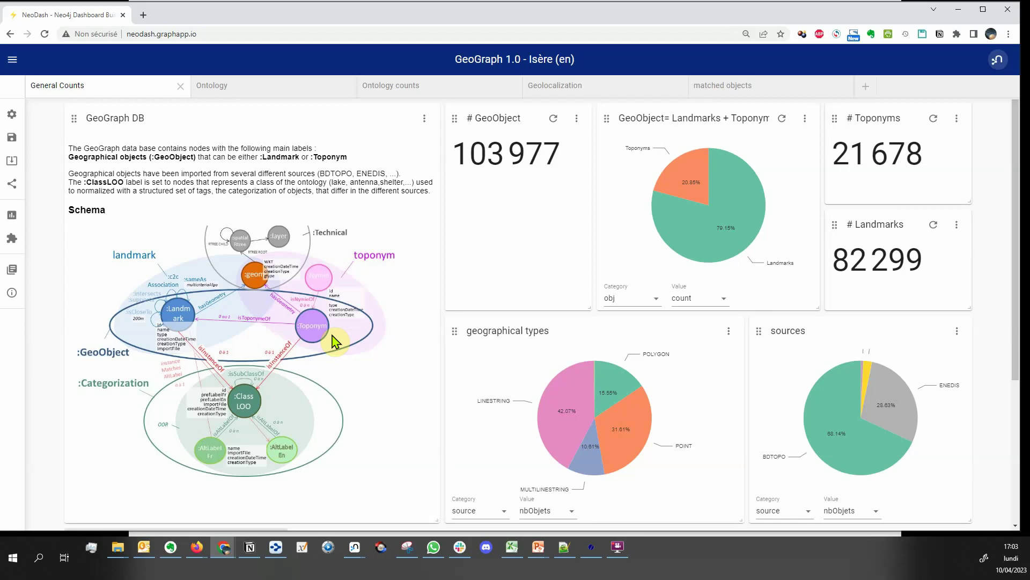
Open the NeoDash Reports user guide in a second tab, then go back to the dashboard tab.
left_click(11, 269)
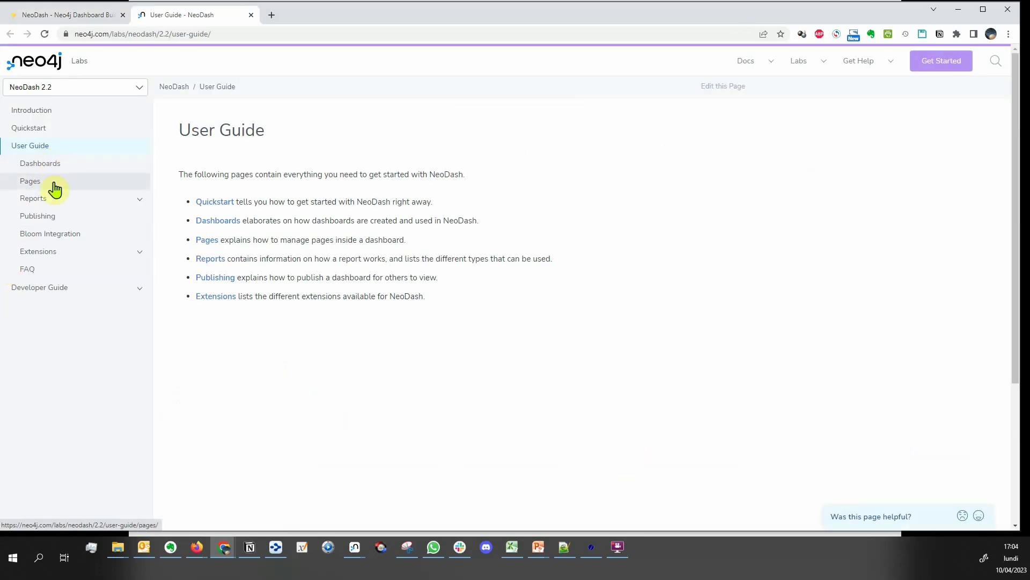
left_click(50, 199)
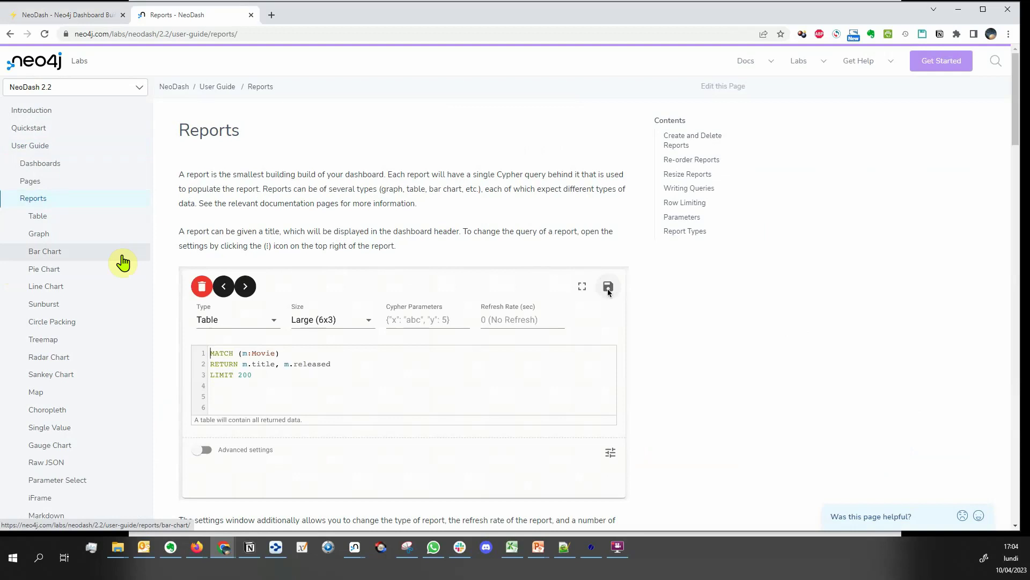
left_click(55, 17)
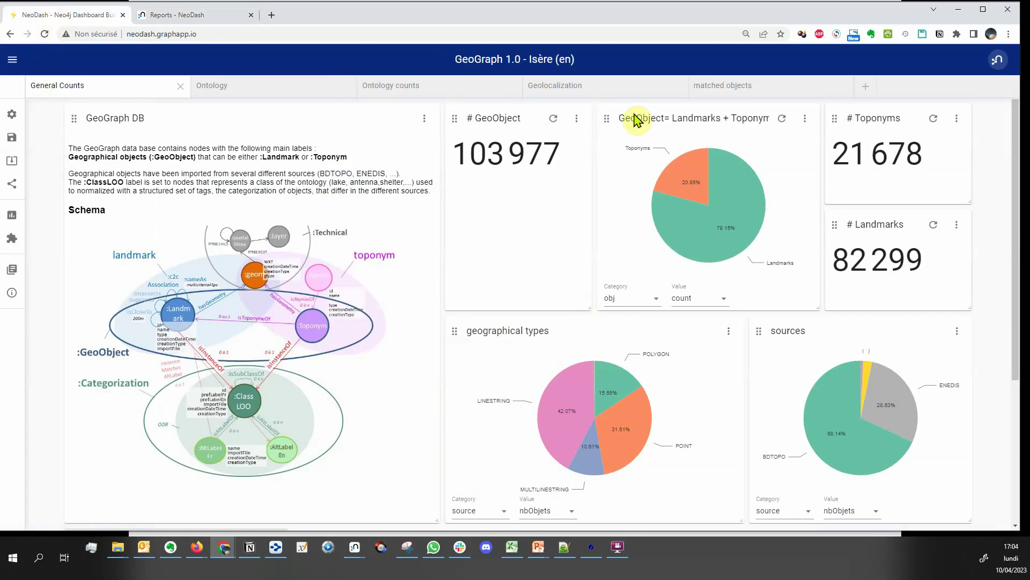
Inspect the Landmarks/Toponyms pie chart's Cypher query, then shrink the # GeoObject counter card.
mouse_move(691, 165)
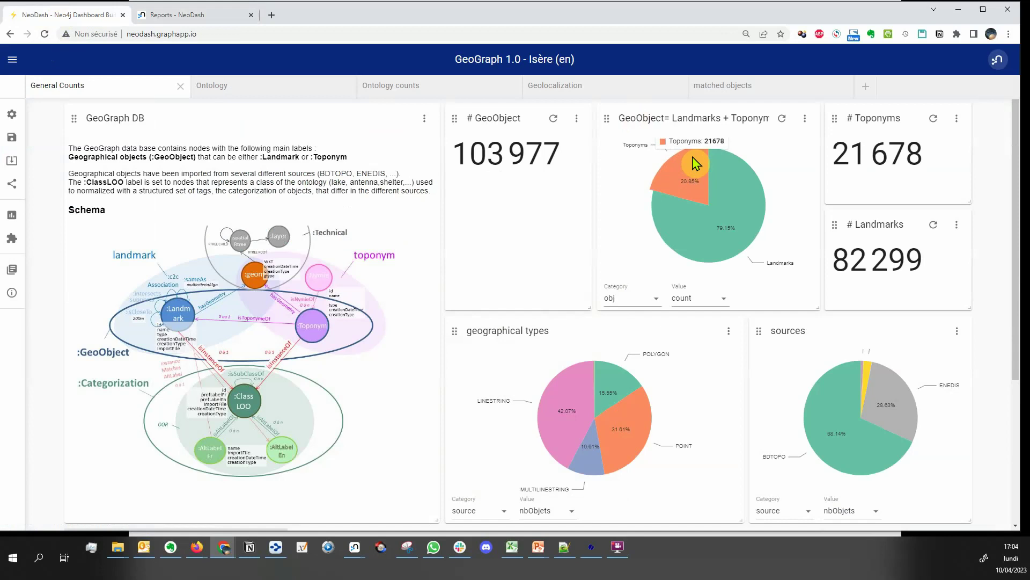
left_click(806, 122)
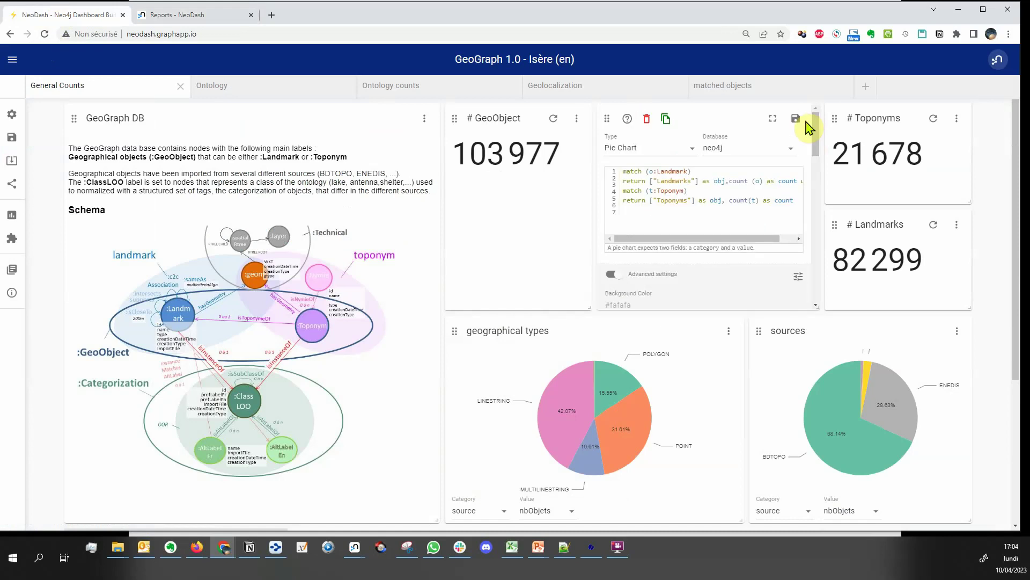
left_click_drag(749, 239, 786, 239)
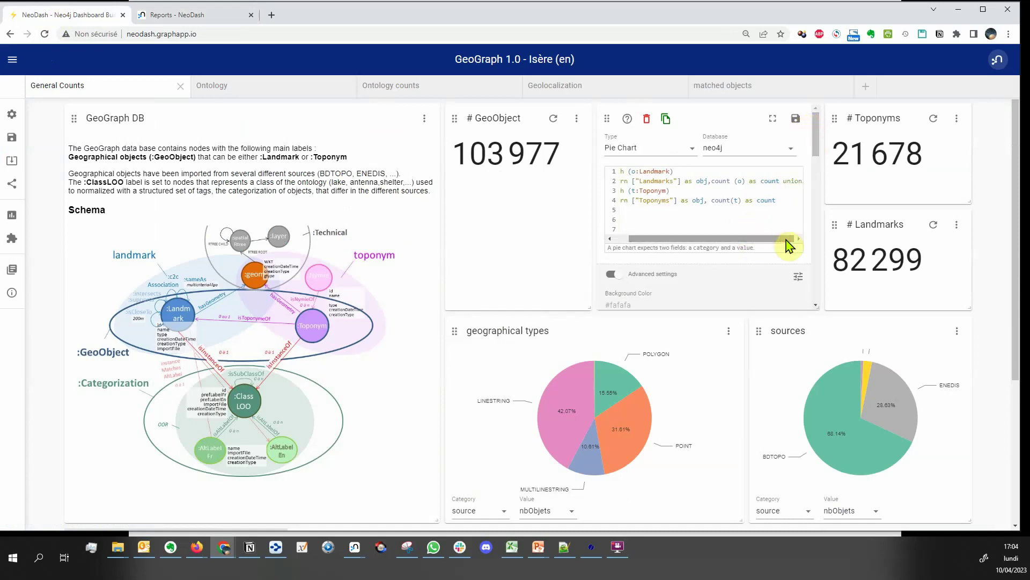
left_click(796, 119)
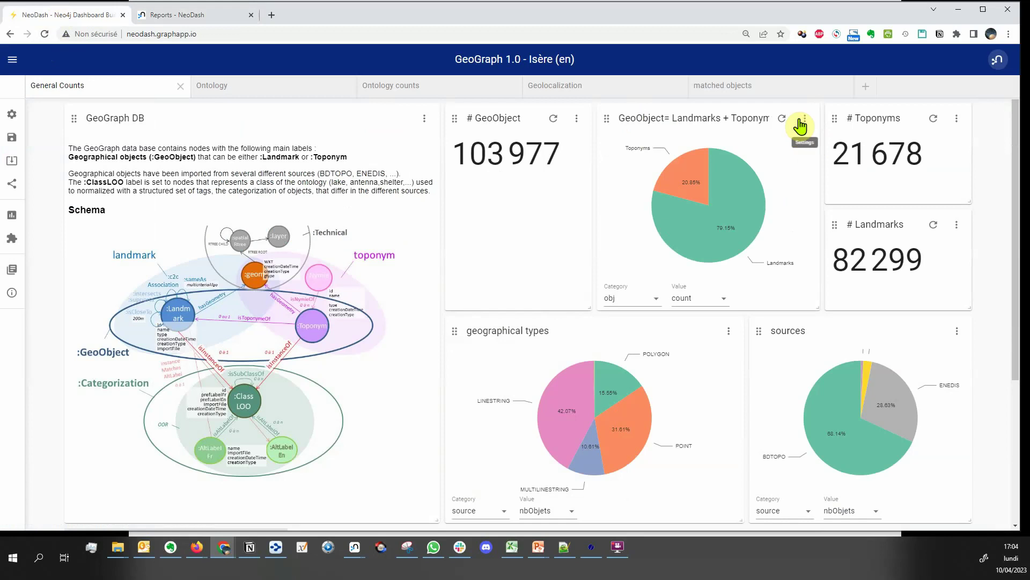
left_click(590, 306)
left_click_drag(590, 307, 582, 218)
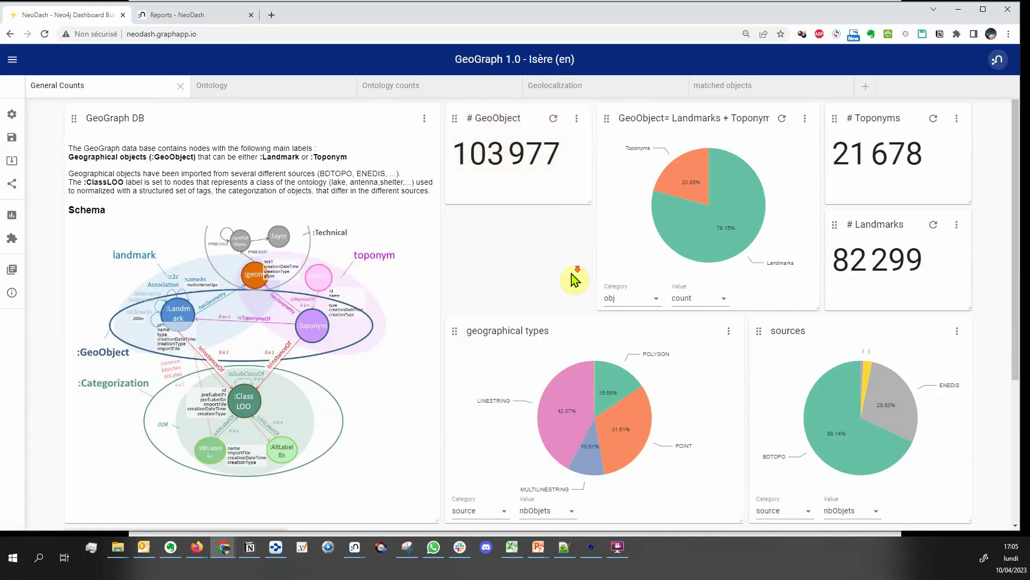
Add a new empty report titled '# Categorization' to the General Counts page.
scroll(195, 499, "down", 3)
left_click(174, 469)
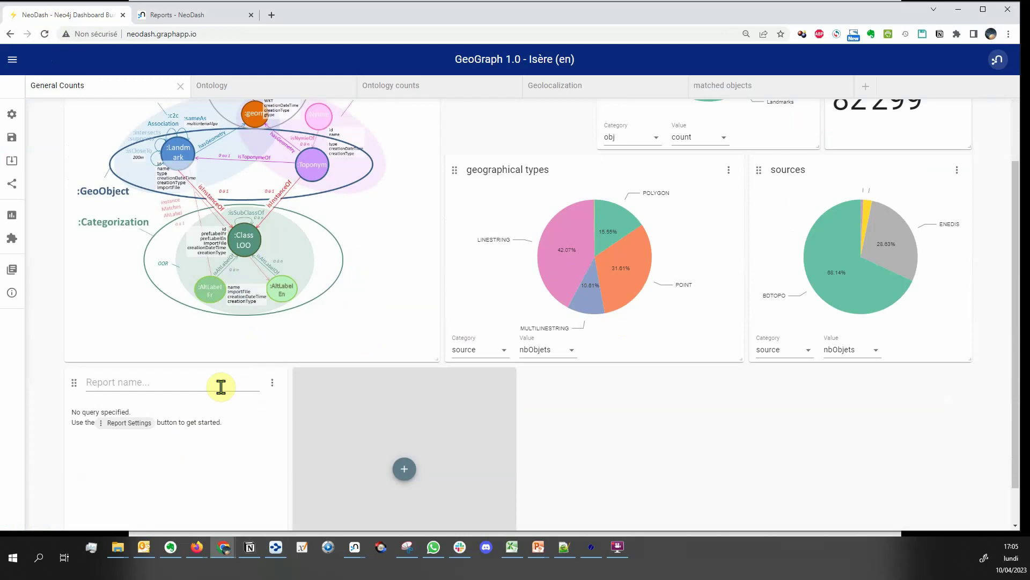
left_click(221, 386)
type("# Categorization")
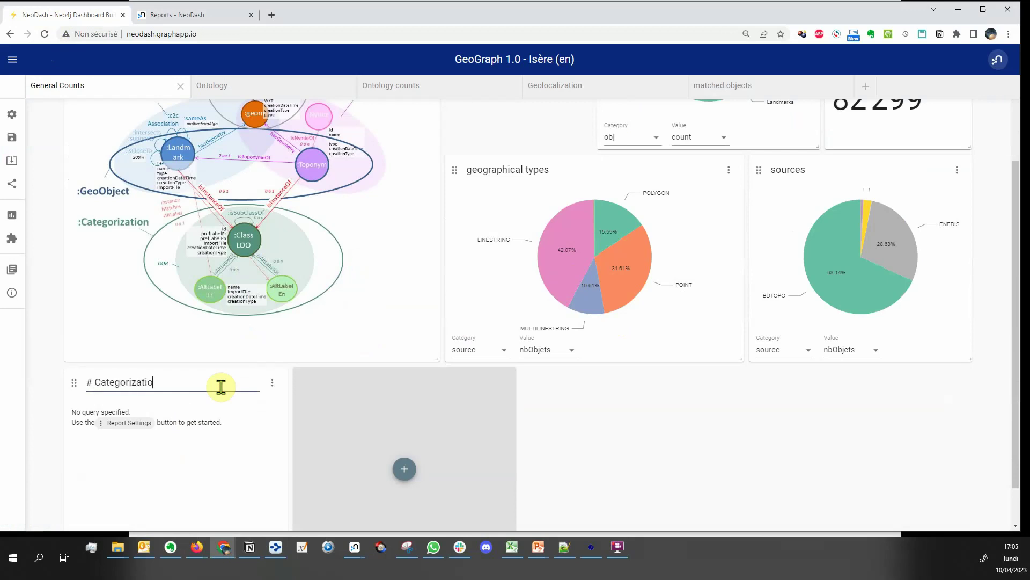
Make it a Single Value report with query 'match (c:Categorization) return count(c)'.
left_click(270, 388)
key("Return")
key("Return")
key("Return")
left_click(196, 397)
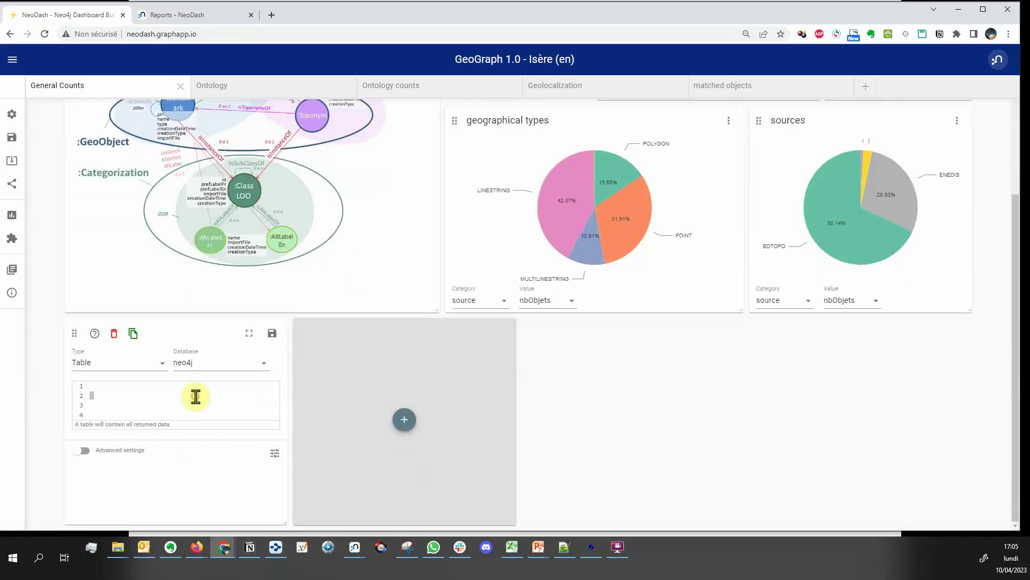
left_click(161, 363)
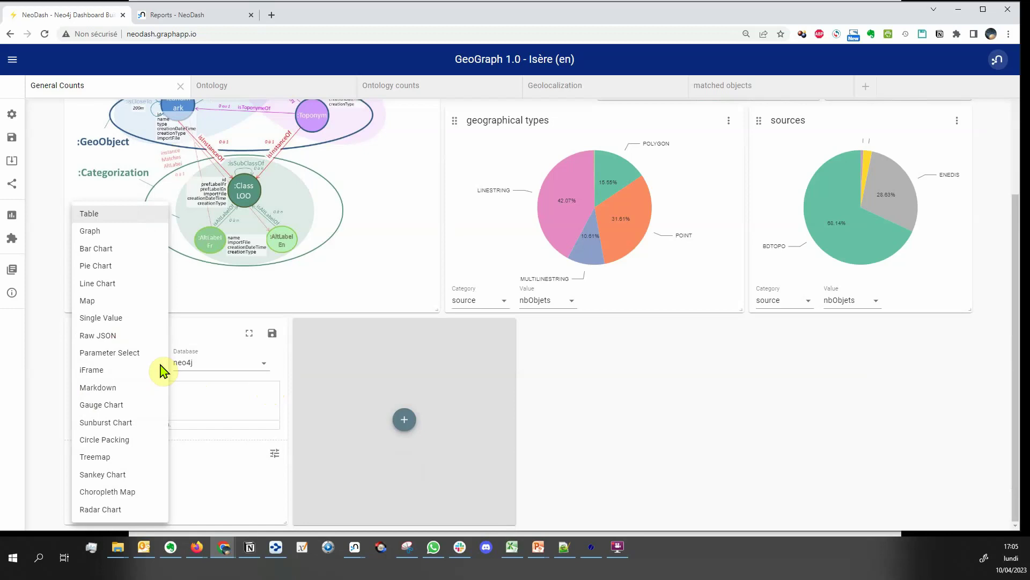
left_click(139, 319)
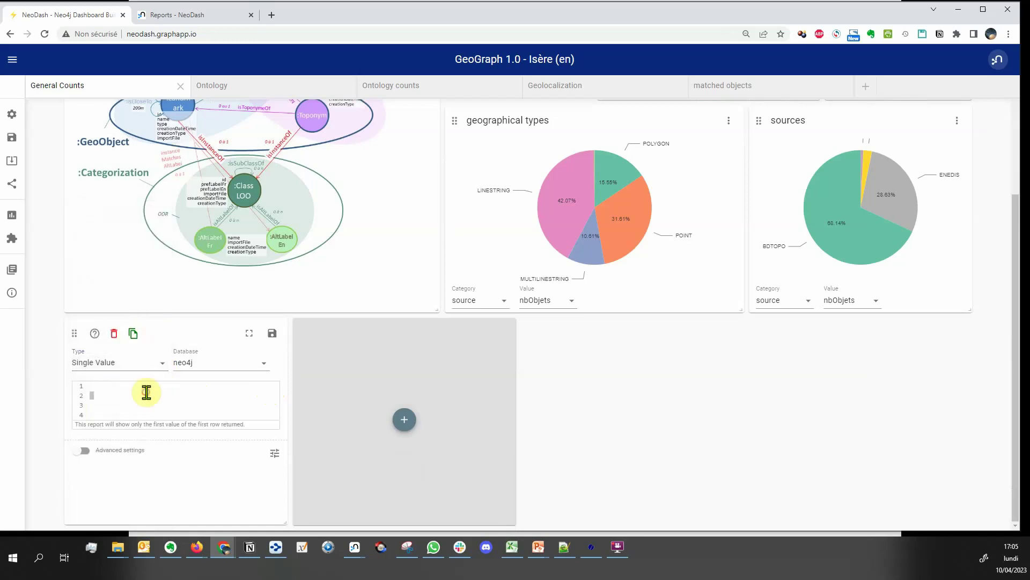
type("match (c:Categorization) return count(c")
left_click(272, 332)
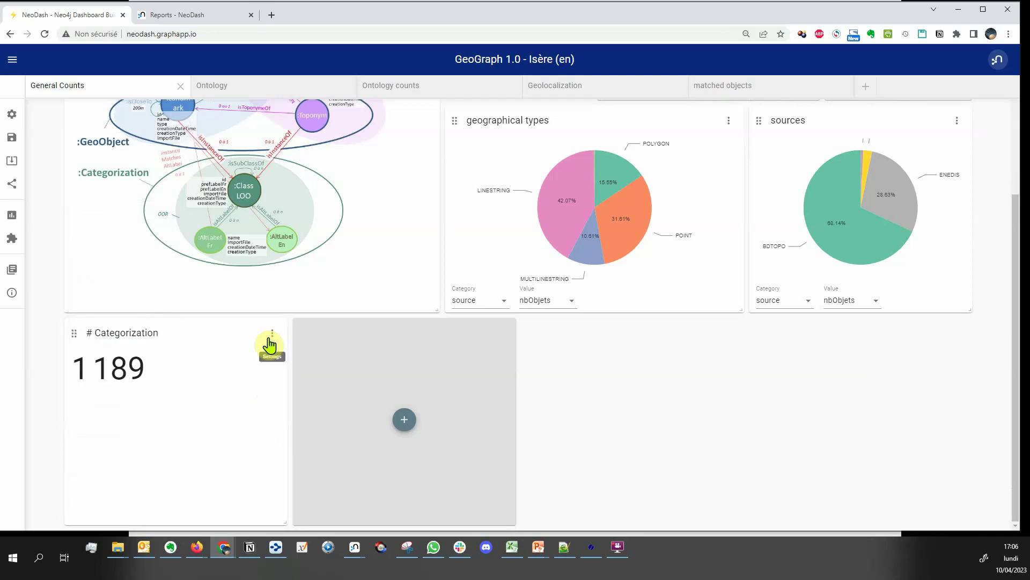
Resize the # Categorization card and place it beneath the # GeoObject counter.
left_click_drag(283, 520, 173, 407)
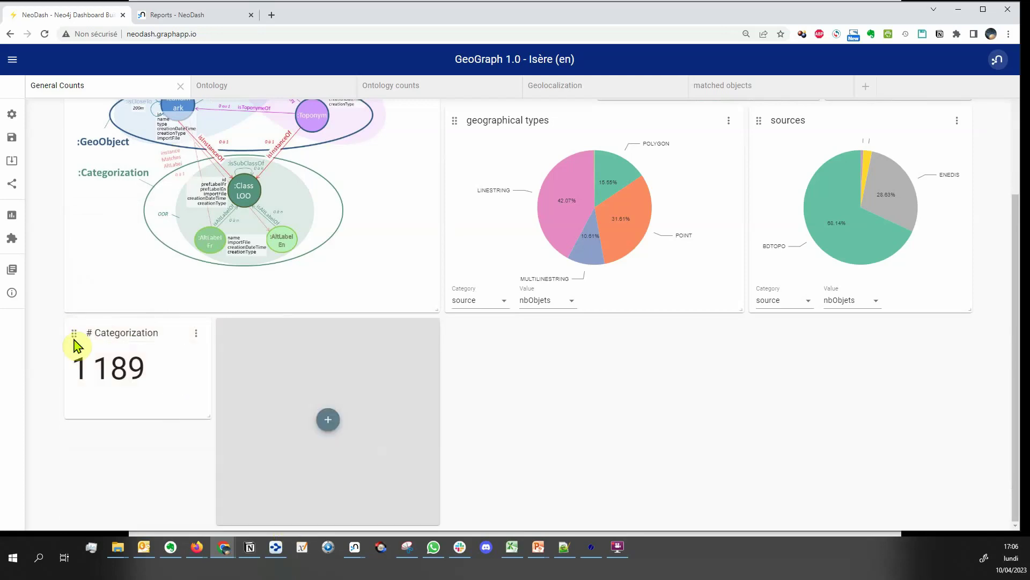
scroll(72, 429, "up", 3)
left_click_drag(70, 496, 460, 203)
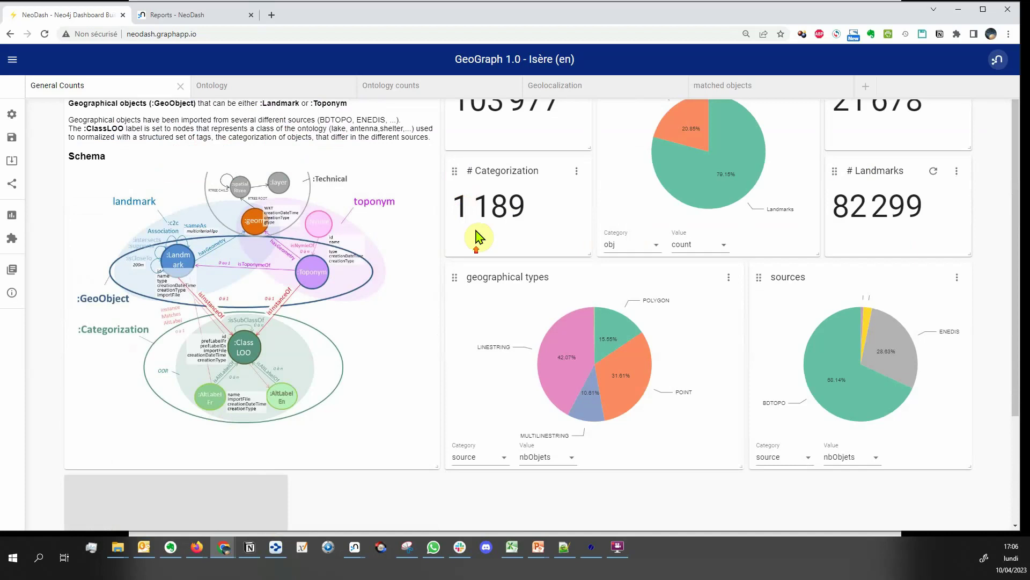
scroll(476, 237, "up", 1)
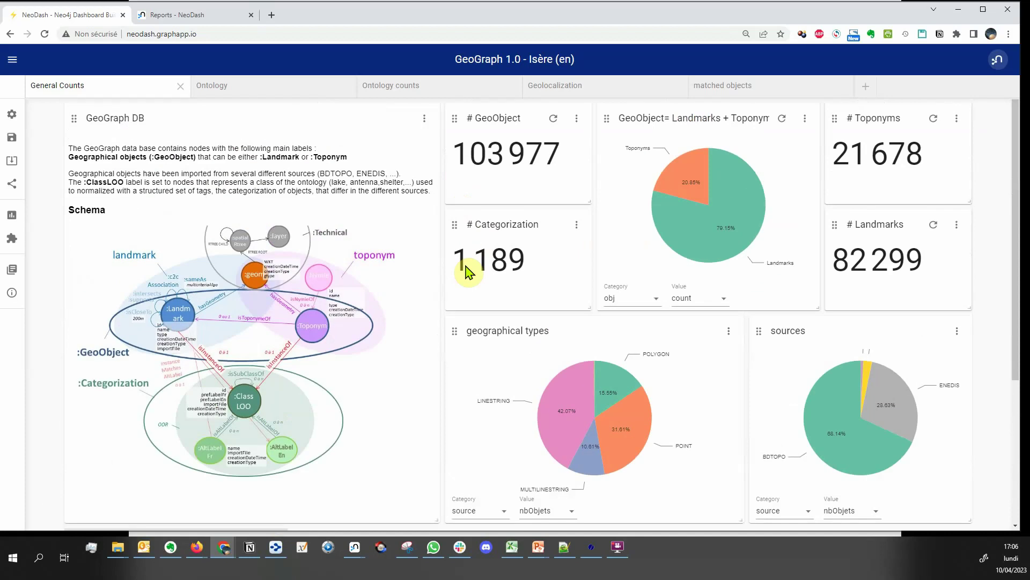
On the Ontology page, set the root class to landmark object.
left_click(269, 89)
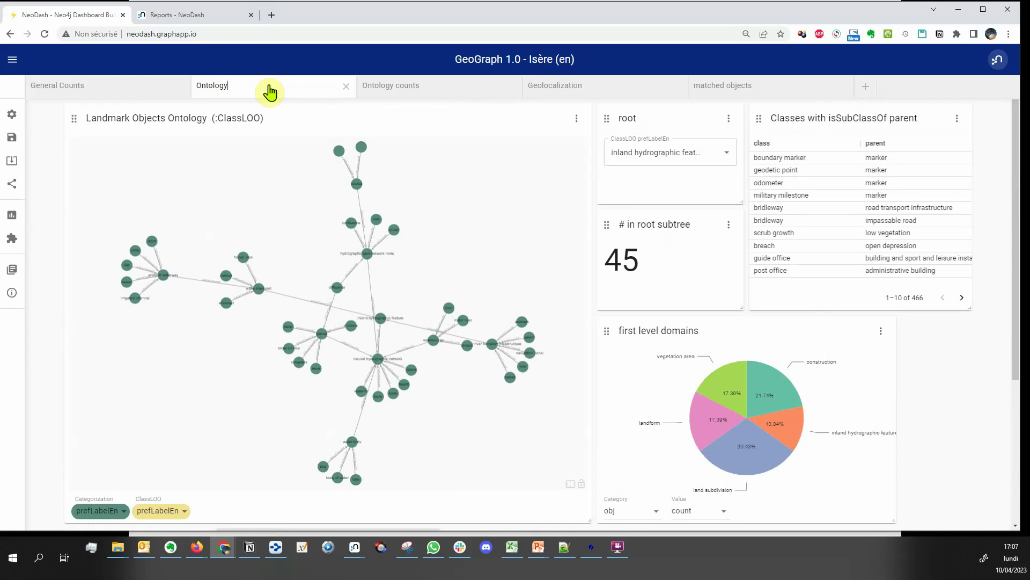
left_click(727, 154)
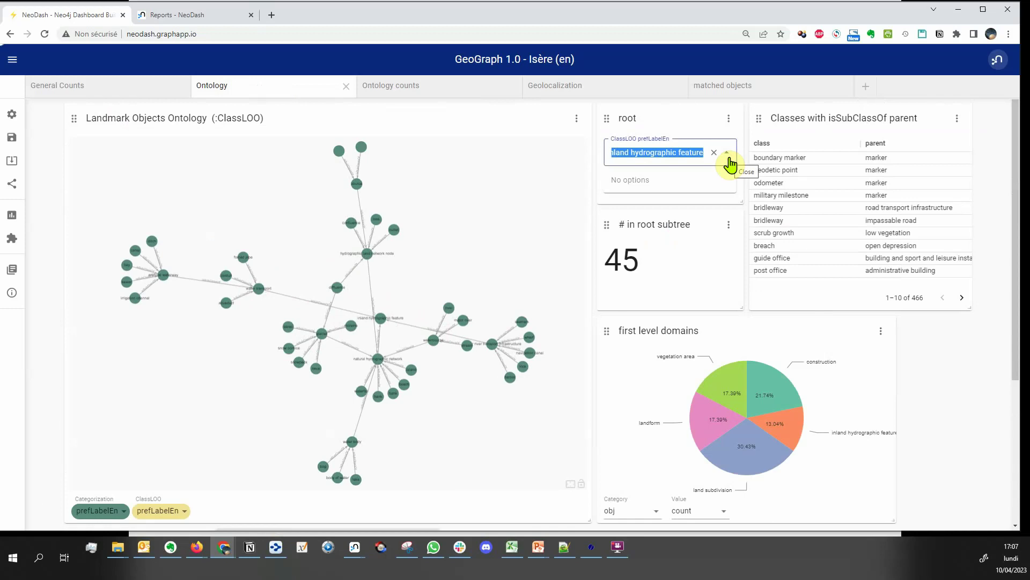
type("land")
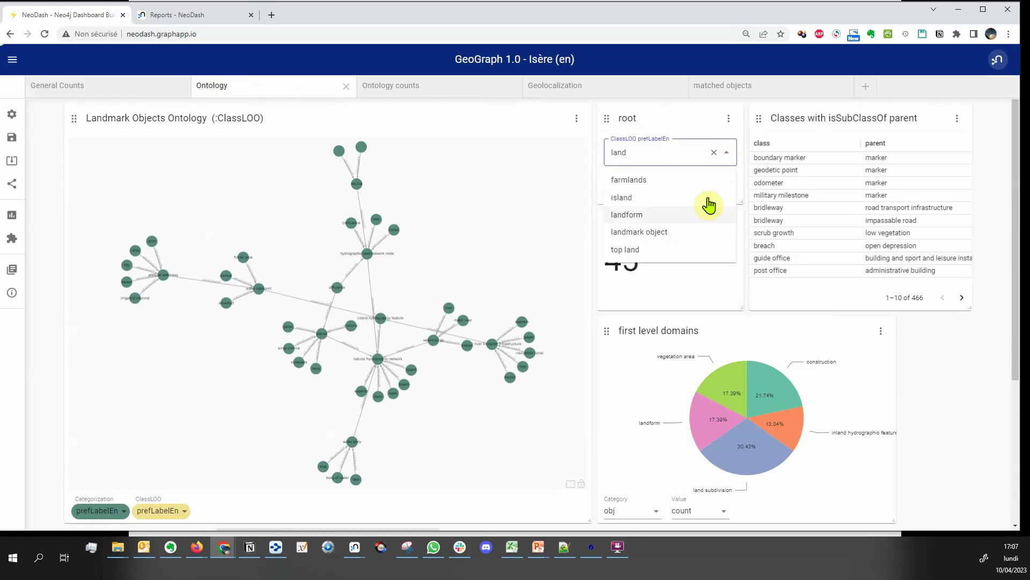
left_click(697, 231)
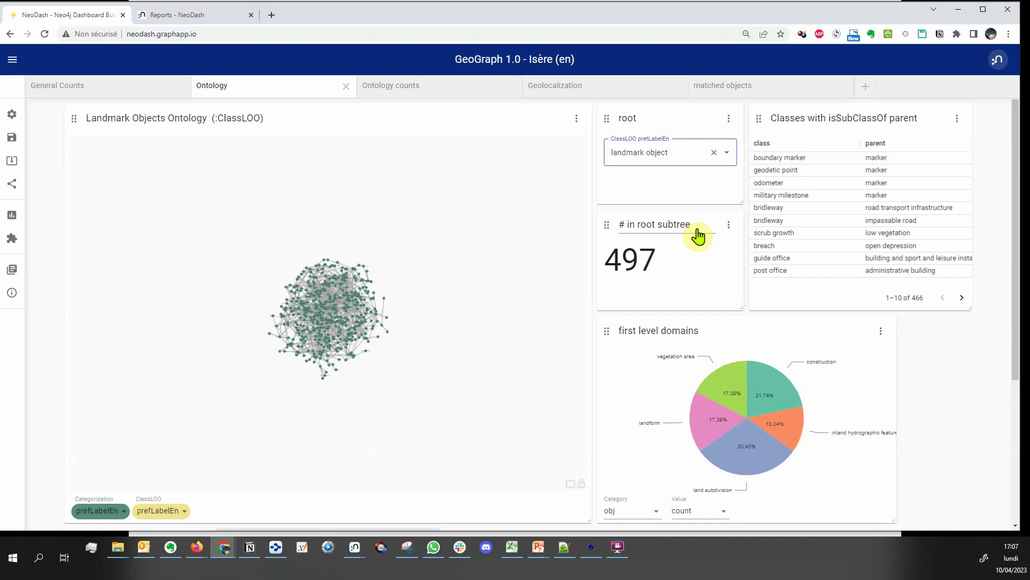
scroll(365, 325, "up", 8)
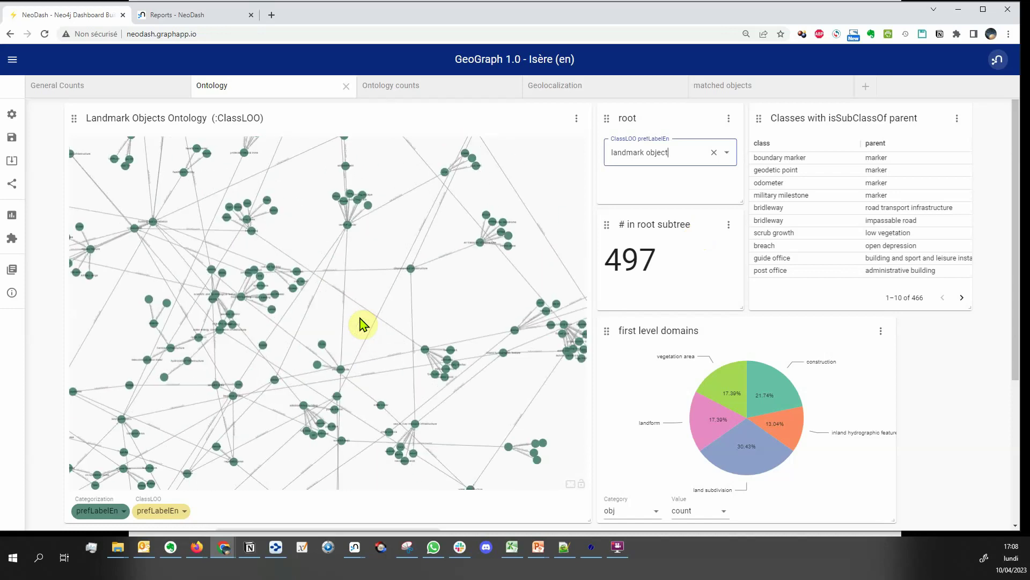
scroll(363, 325, "down", 10)
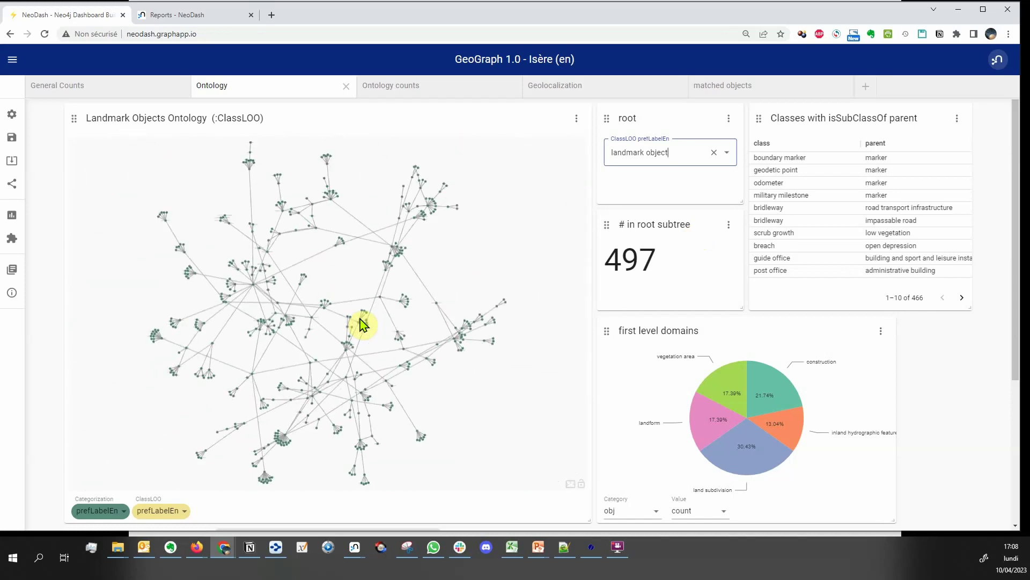
Review the ontology graph's settings to render it, then sort the class table alphabetically by class.
left_click(573, 123)
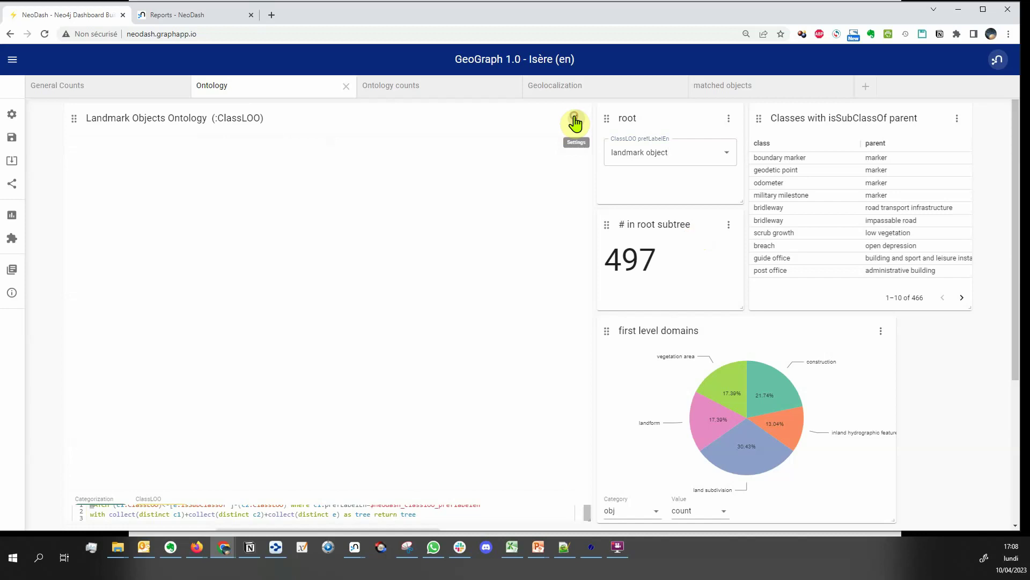
scroll(446, 260, "down", 5)
scroll(448, 266, "down", 1)
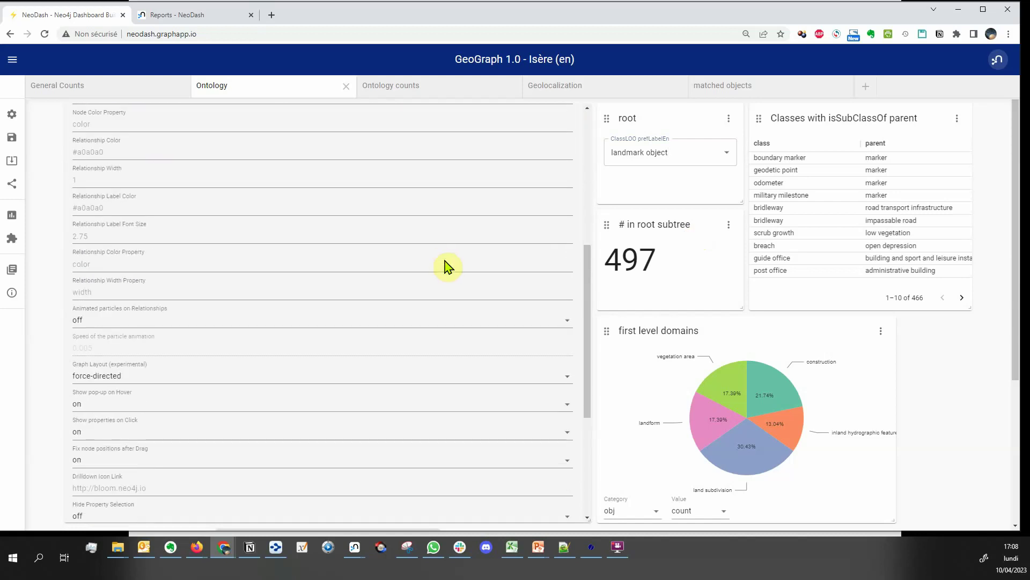
scroll(263, 281, "up", 2)
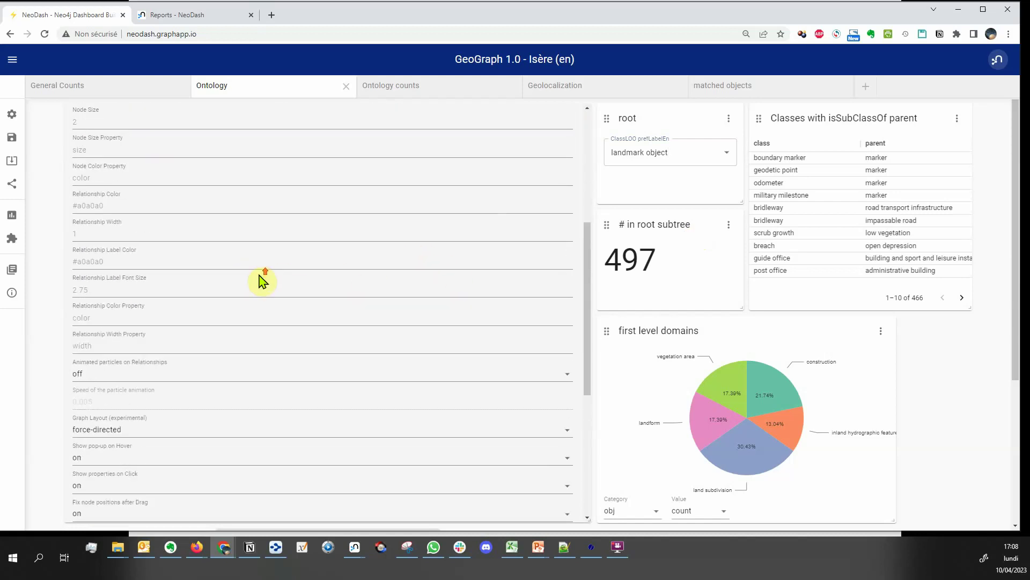
scroll(263, 281, "up", 3)
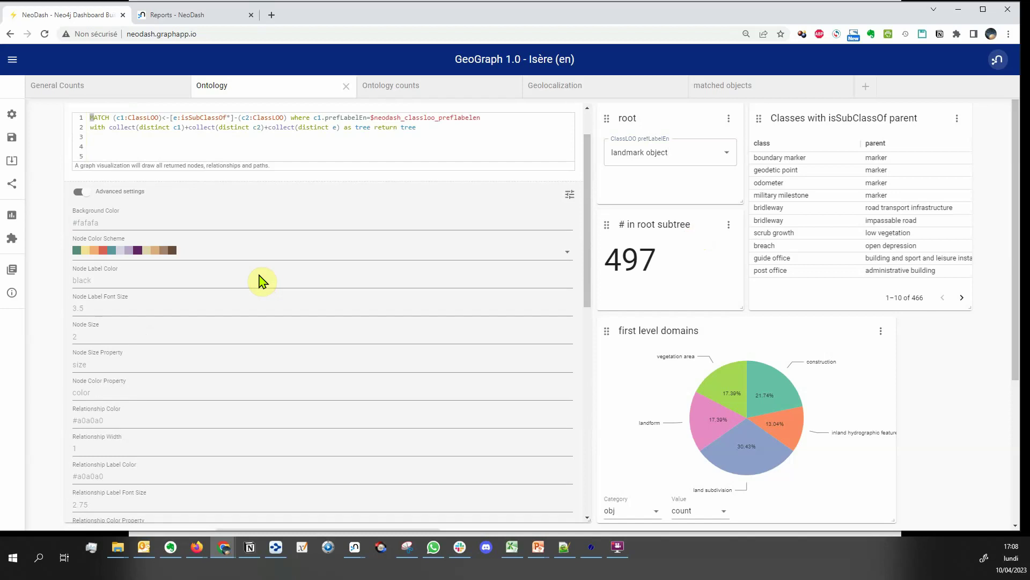
scroll(260, 274, "up", 1)
left_click(567, 119)
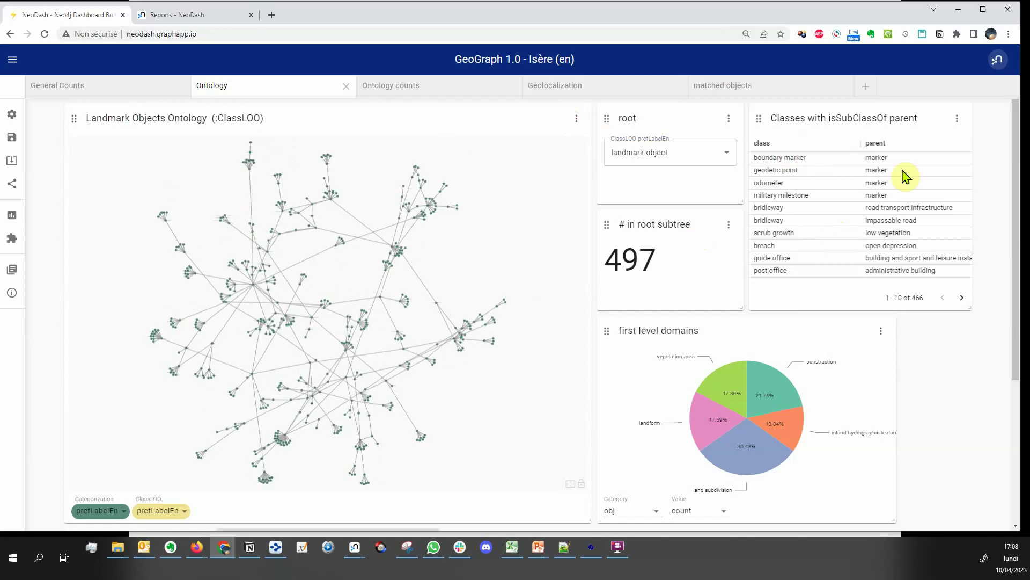
left_click(813, 149)
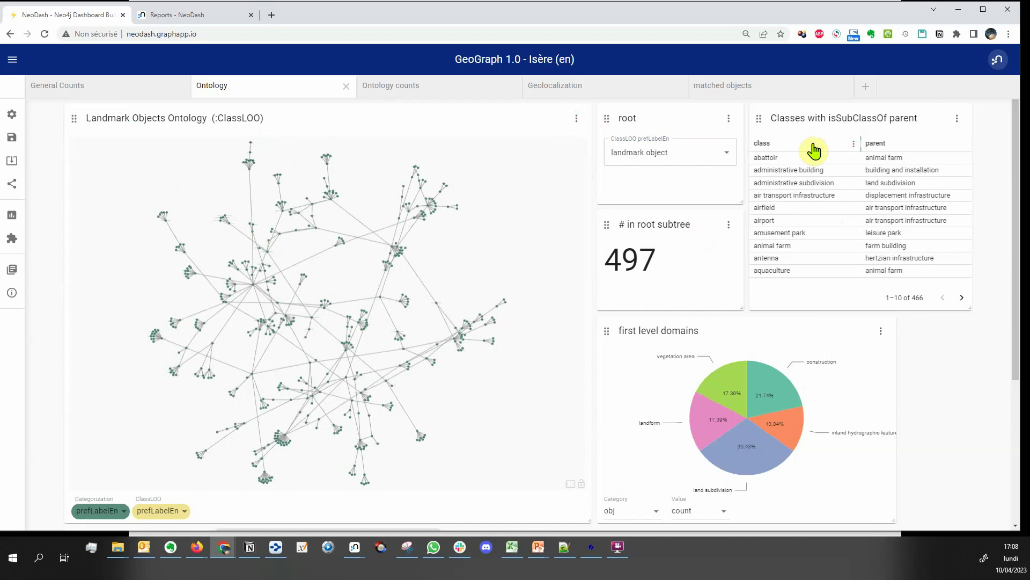
Filter the class column to entries containing 'waterfa', then switch to the Ontology counts page.
left_click(854, 144)
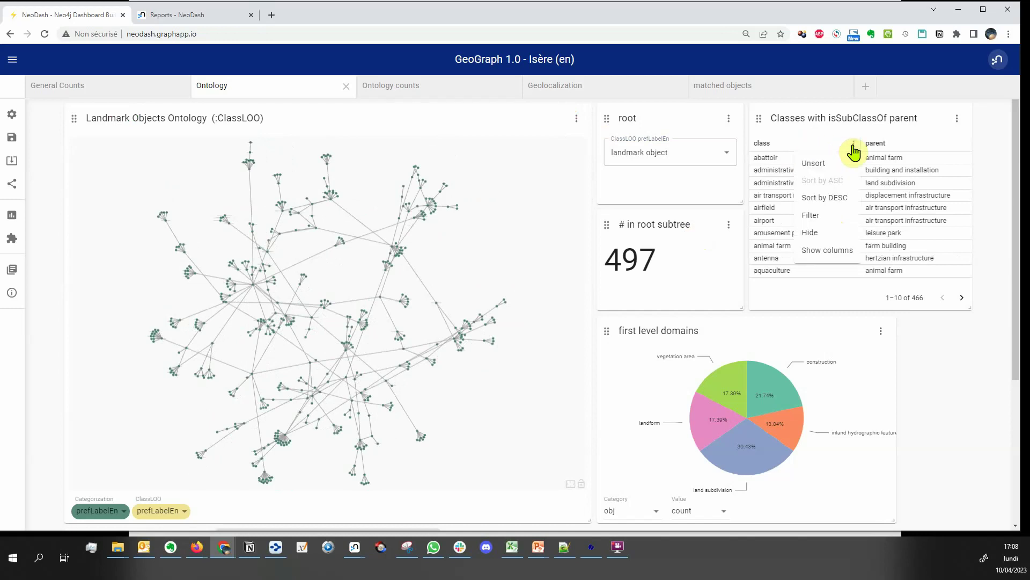
left_click(813, 215)
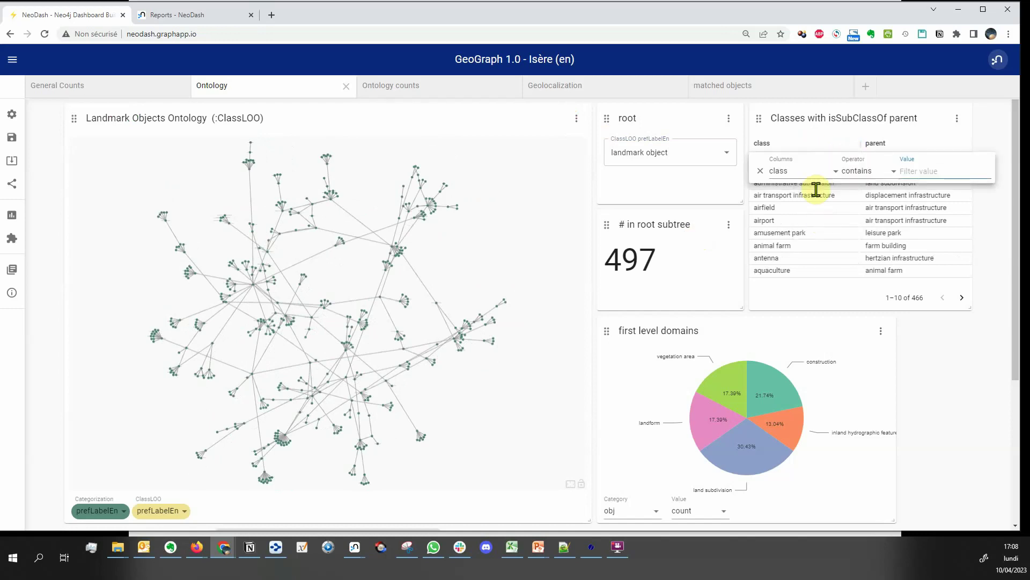
type("waterfa")
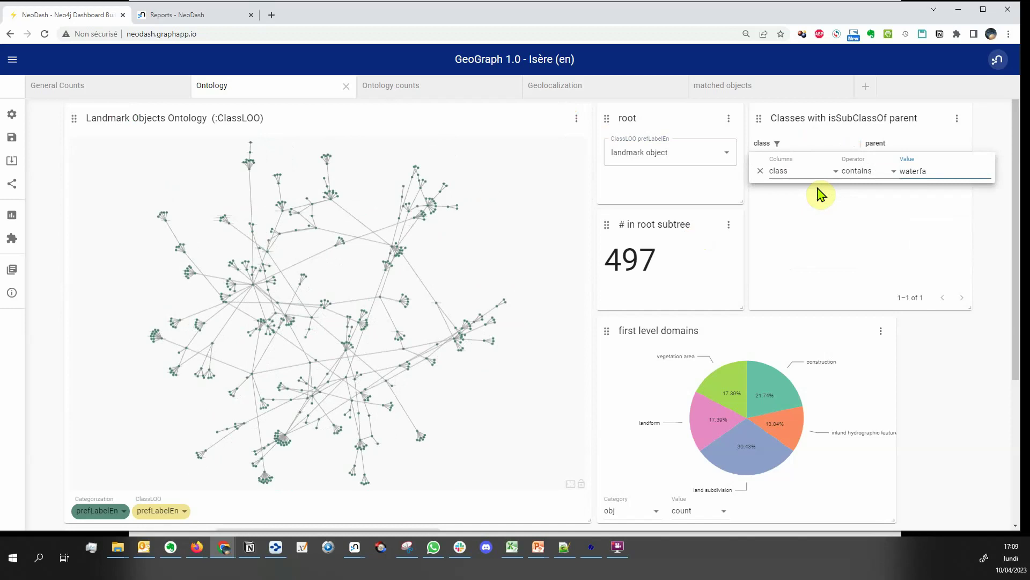
left_click(816, 227)
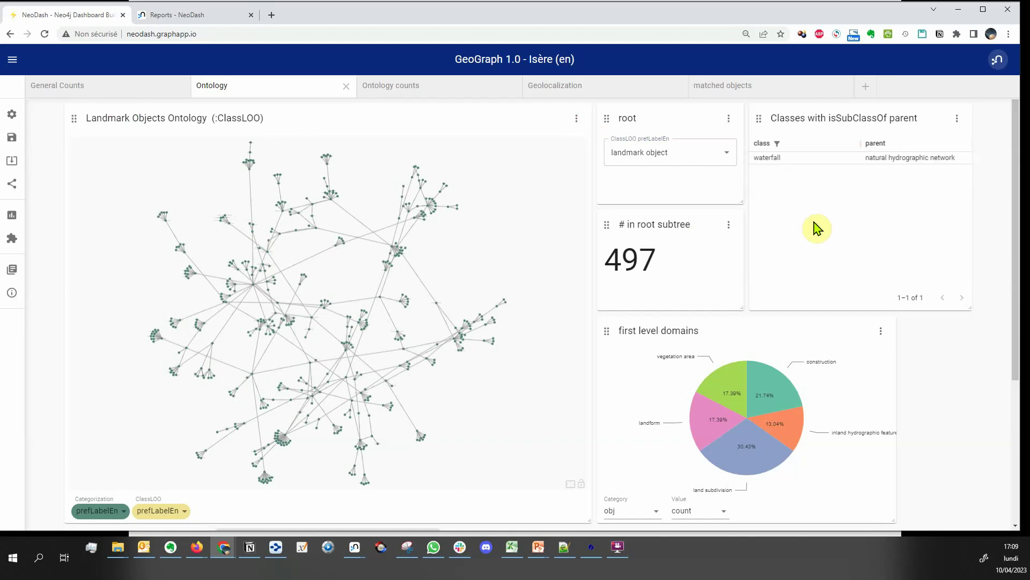
left_click(428, 86)
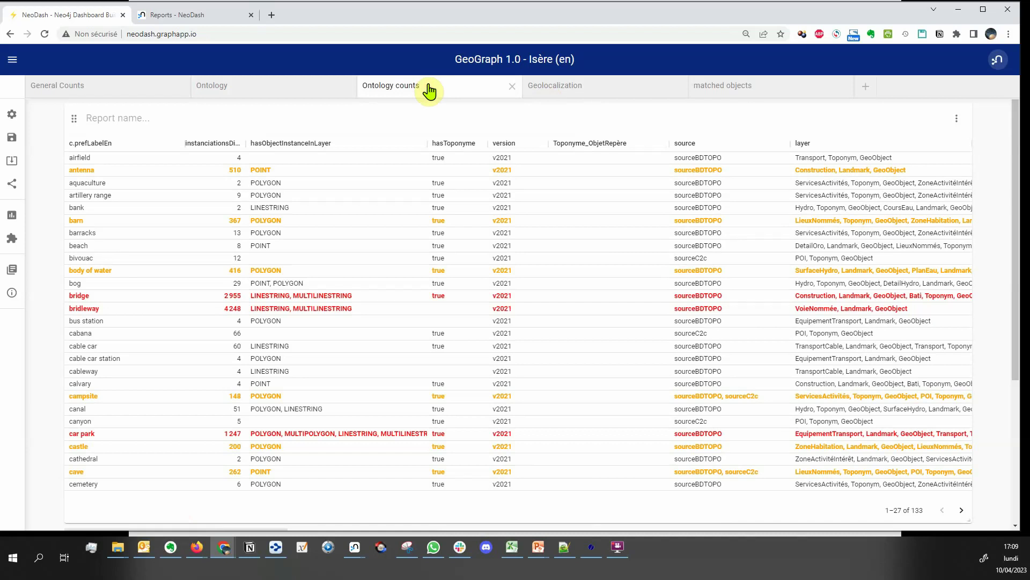
Open the Ontology counts report's settings to view its Cypher query.
left_click(957, 118)
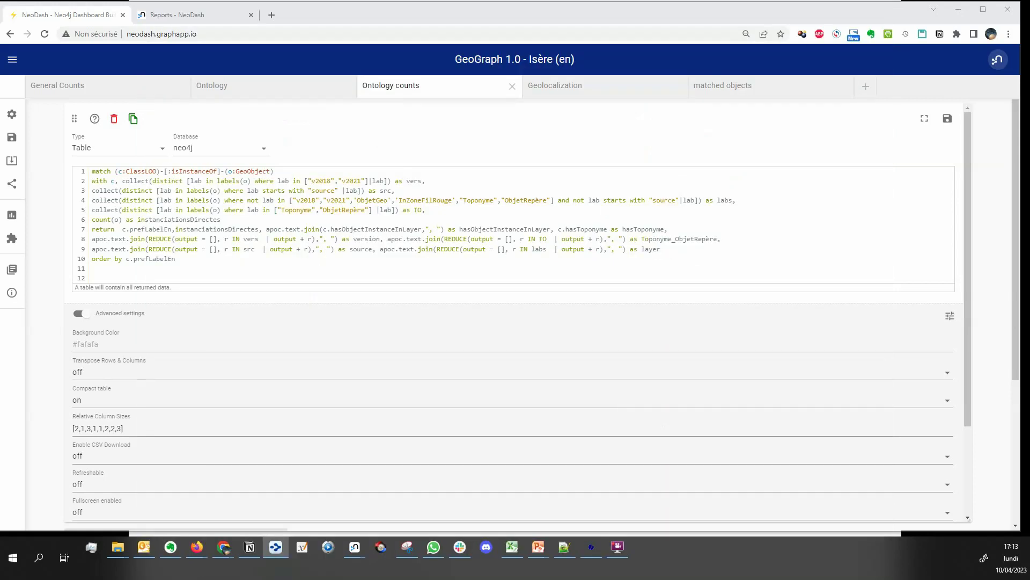
Review the styling rules (red above 1000, orange above 100) and save the report settings.
left_click(949, 317)
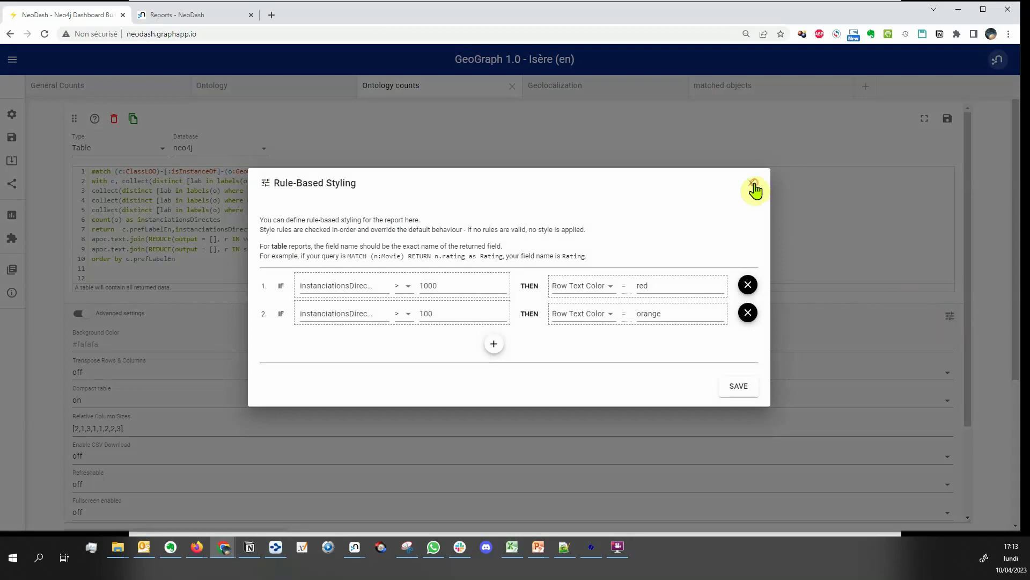
left_click(754, 184)
left_click(946, 118)
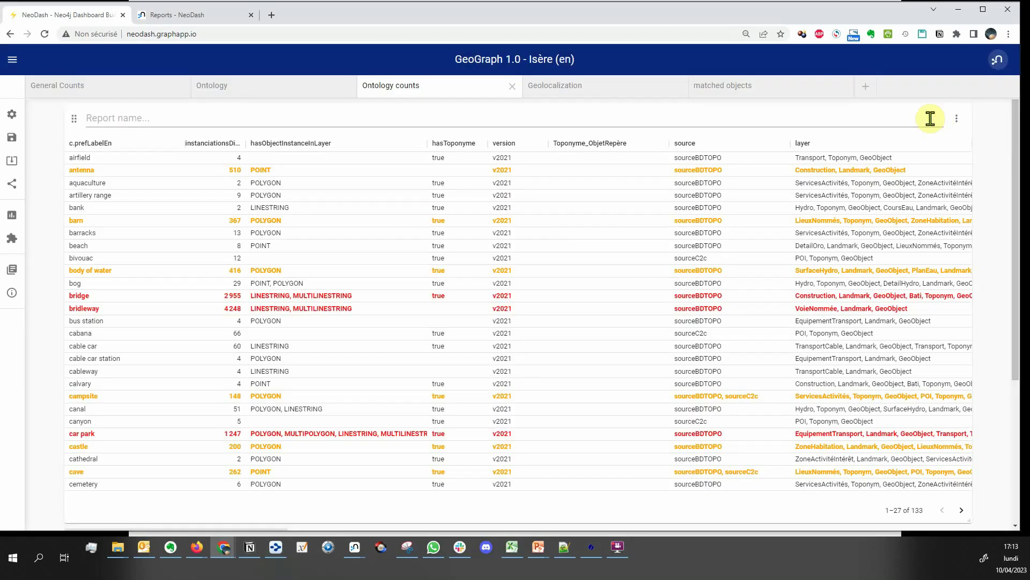
On the Geolocalization page, inspect and save the search box and map reports' settings.
left_click(640, 96)
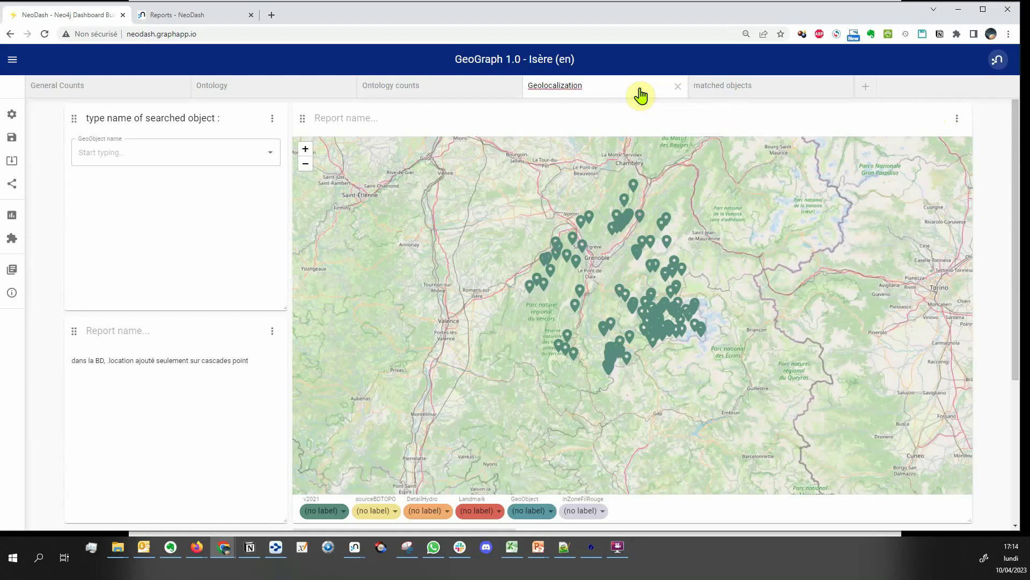
left_click(268, 119)
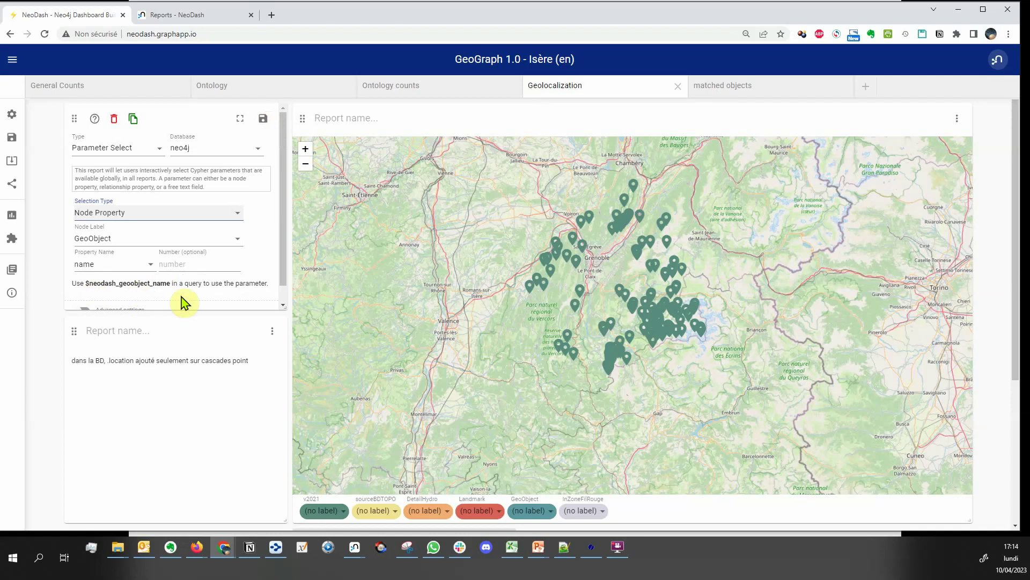
left_click(958, 118)
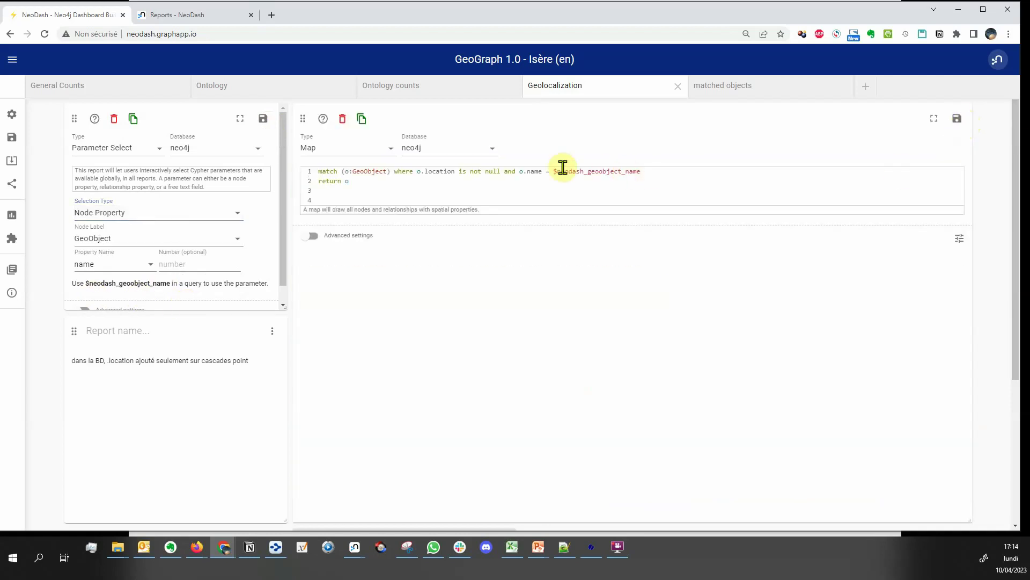
left_click(957, 119)
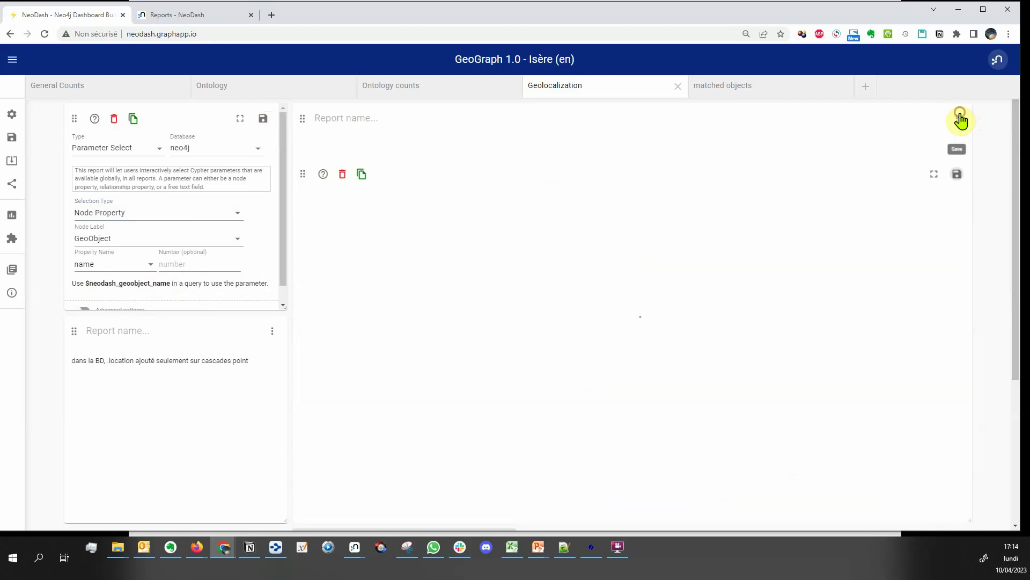
left_click(263, 119)
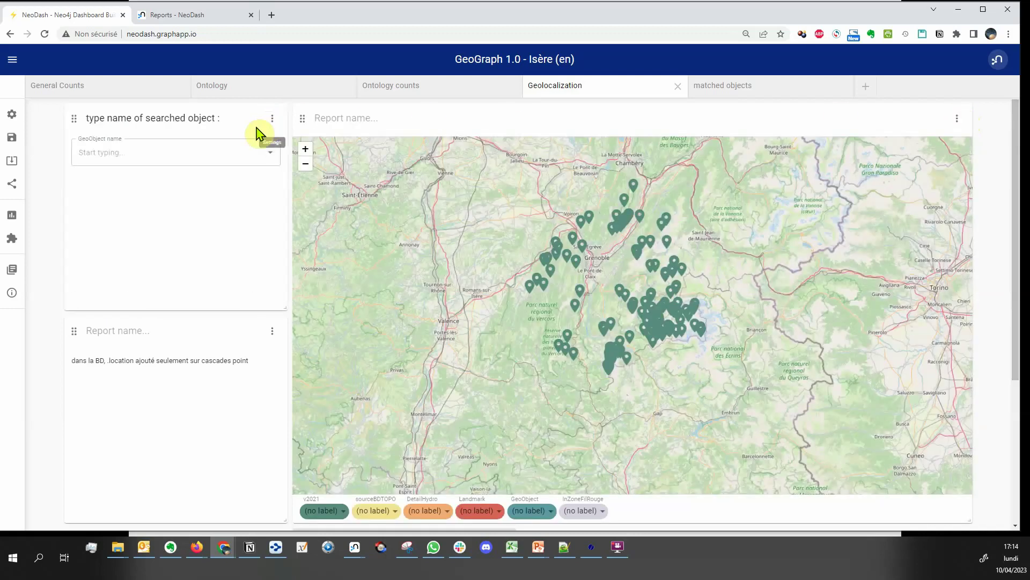
Search 'La casc' to select La Cascade Blanche on the map, then return to General Counts.
left_click(171, 154)
type("La cas")
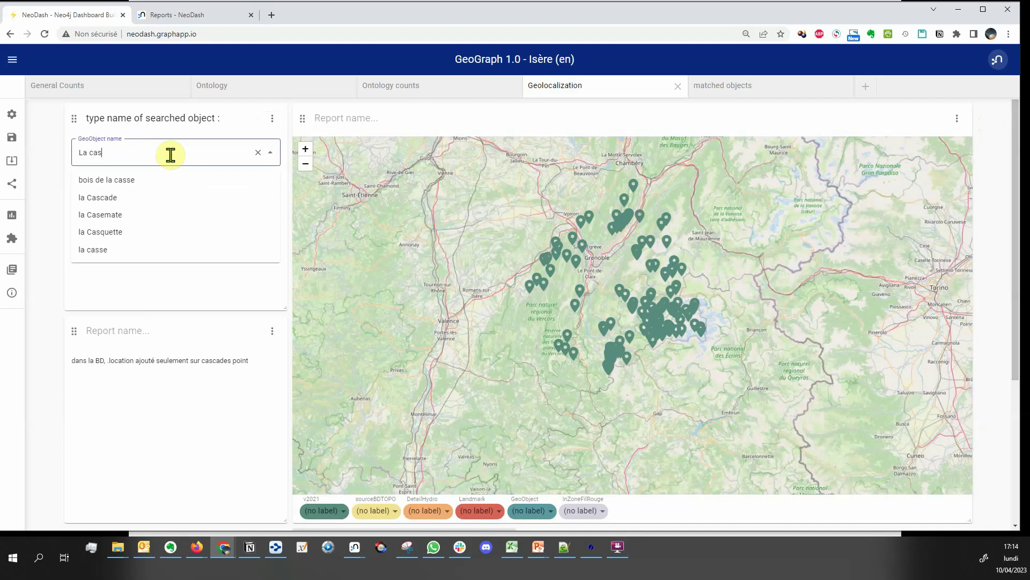
type("c")
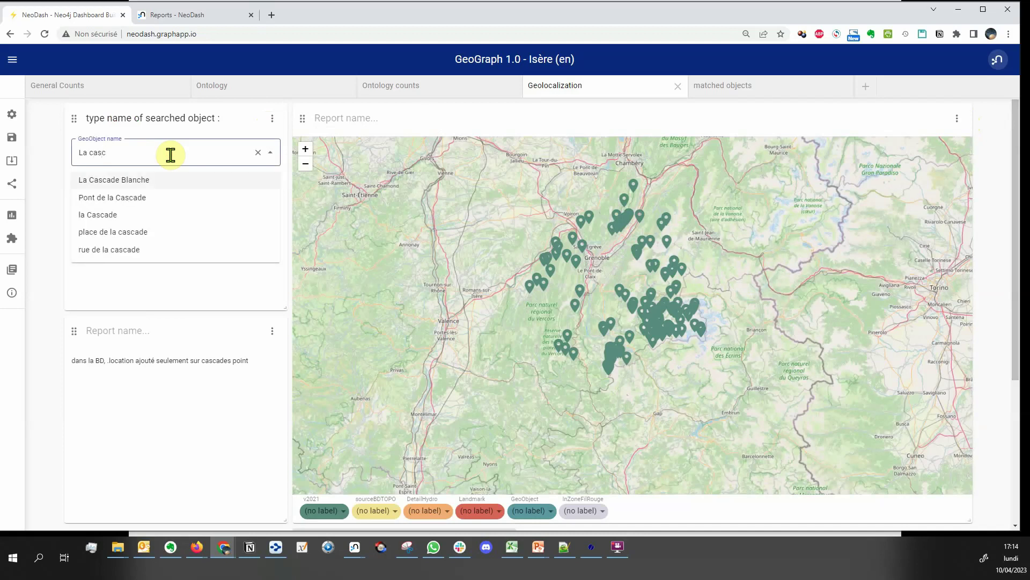
key("Return")
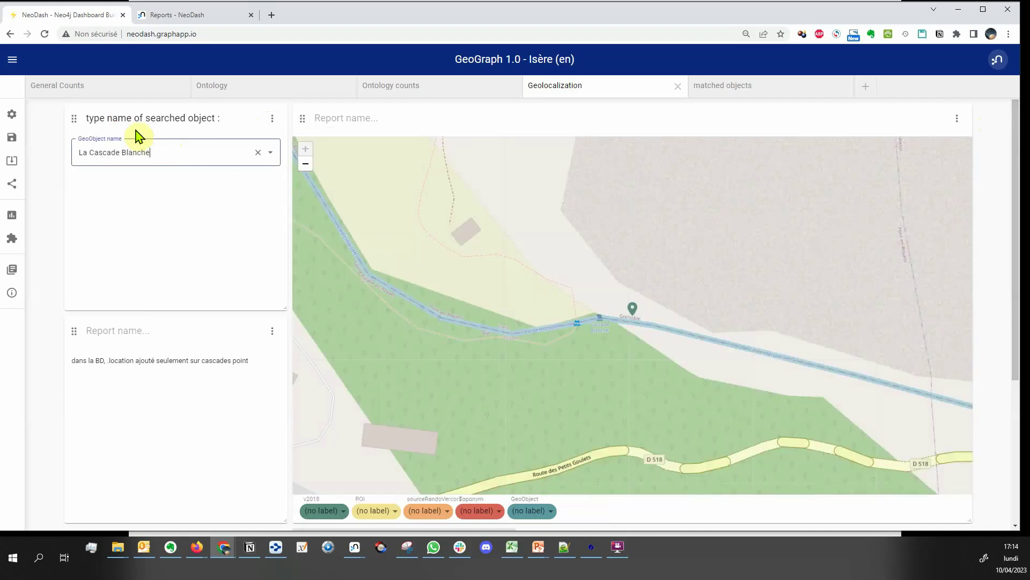
left_click(62, 87)
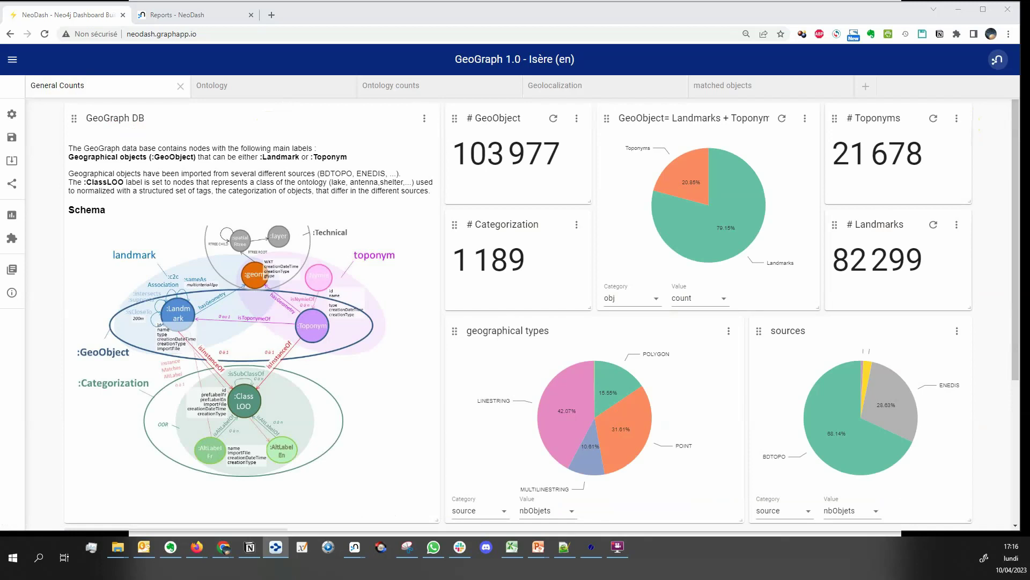
In Neo4j Browser, run the 'create dummy Toponyms' query adding 10000 Toponym nodes.
key("alt+Tab")
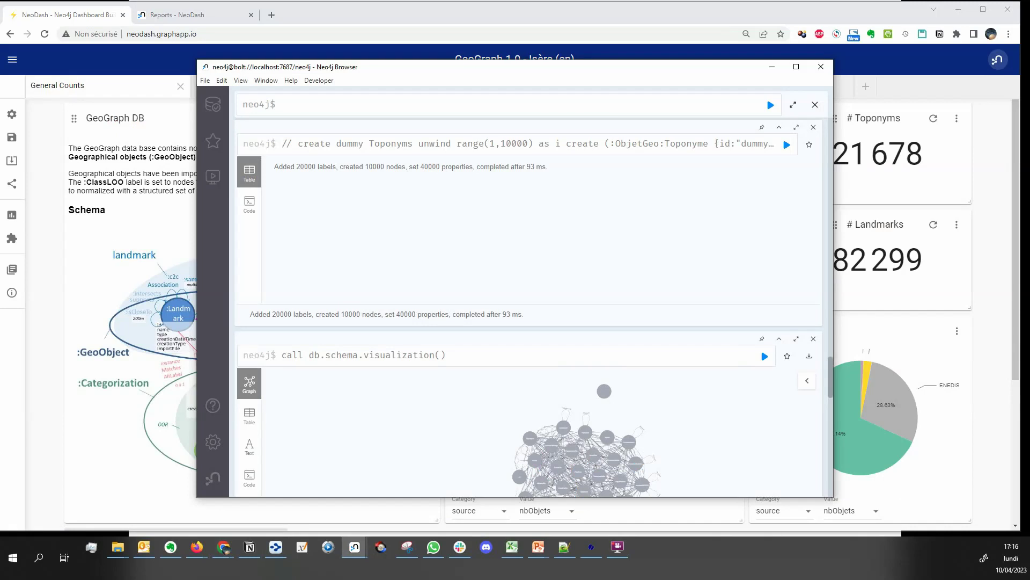
left_click(786, 145)
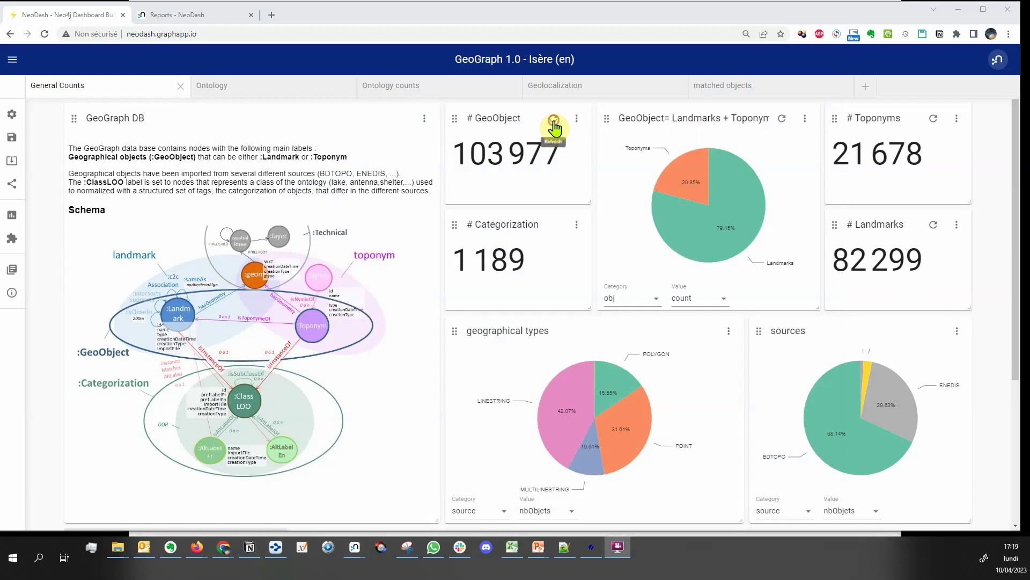
Refresh # GeoObject (113 977), the Landmarks + Toponyms pie and # Toponyms (31 678), then open Save Dashboard.
left_click(553, 119)
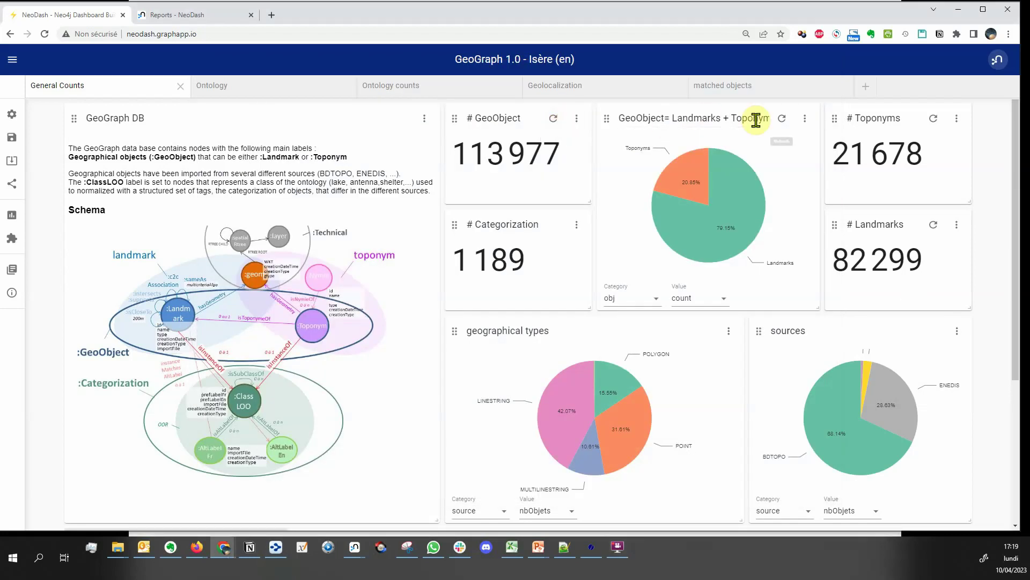
left_click(783, 119)
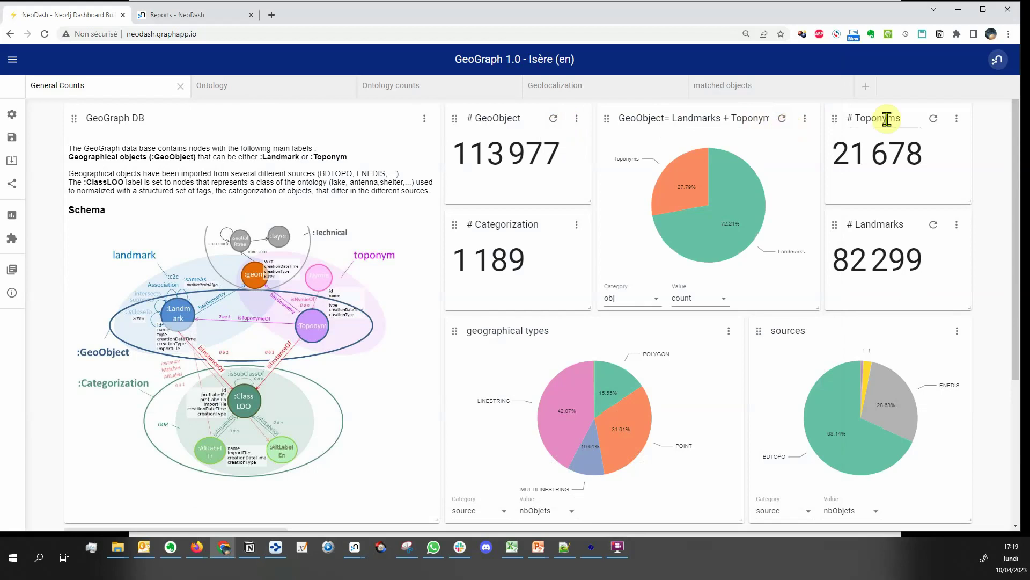
left_click(933, 118)
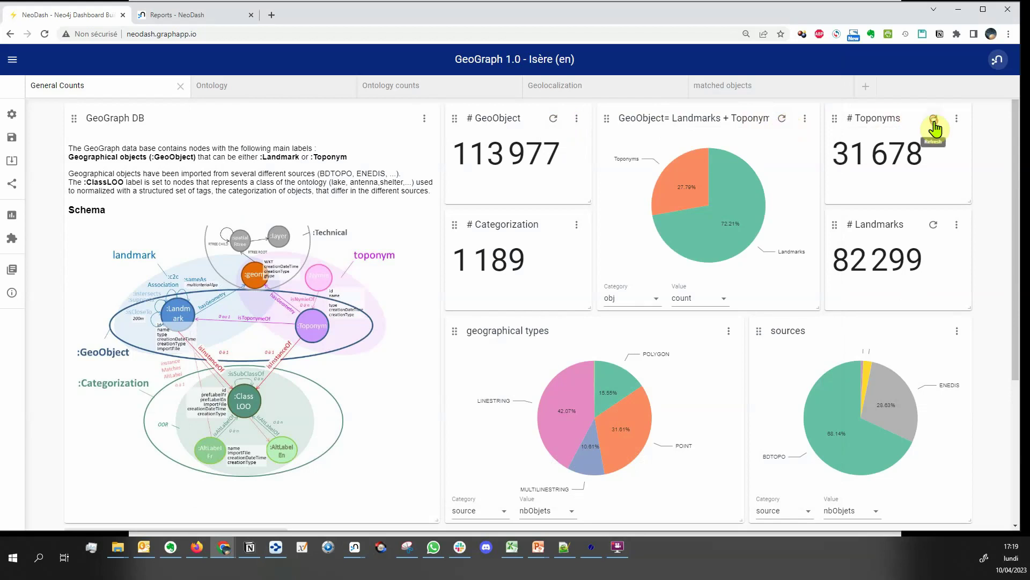
left_click(11, 141)
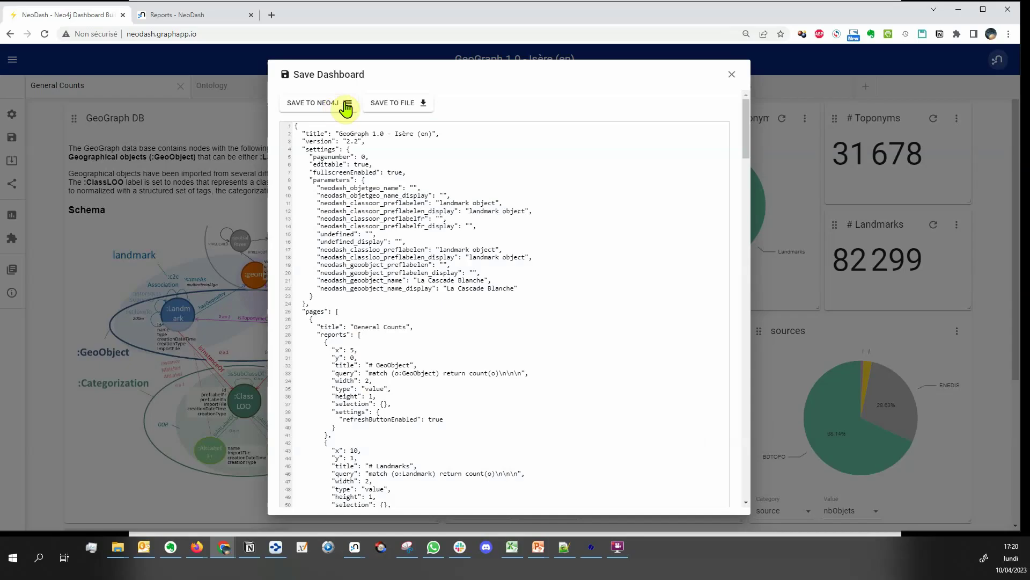
Save the dashboard to Neo4j and list the saved dashboards, showing the Isère (en) and (fr) versions.
left_click(730, 81)
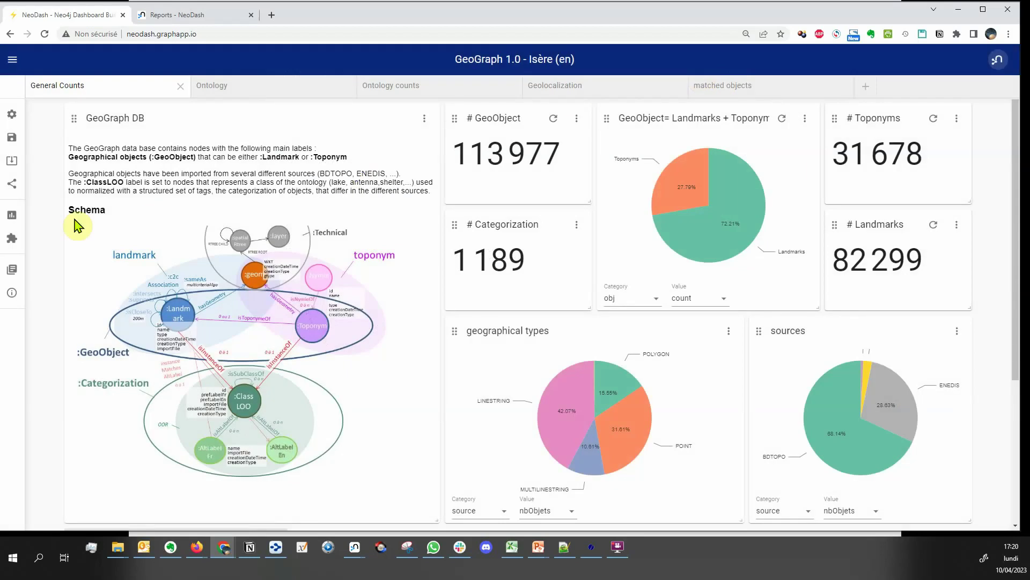
left_click(13, 164)
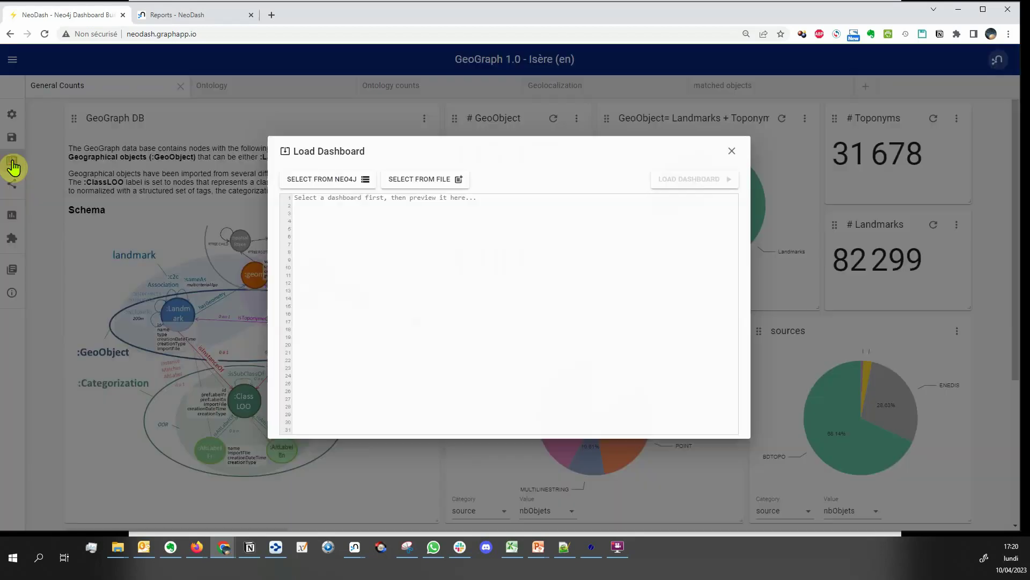
left_click(311, 179)
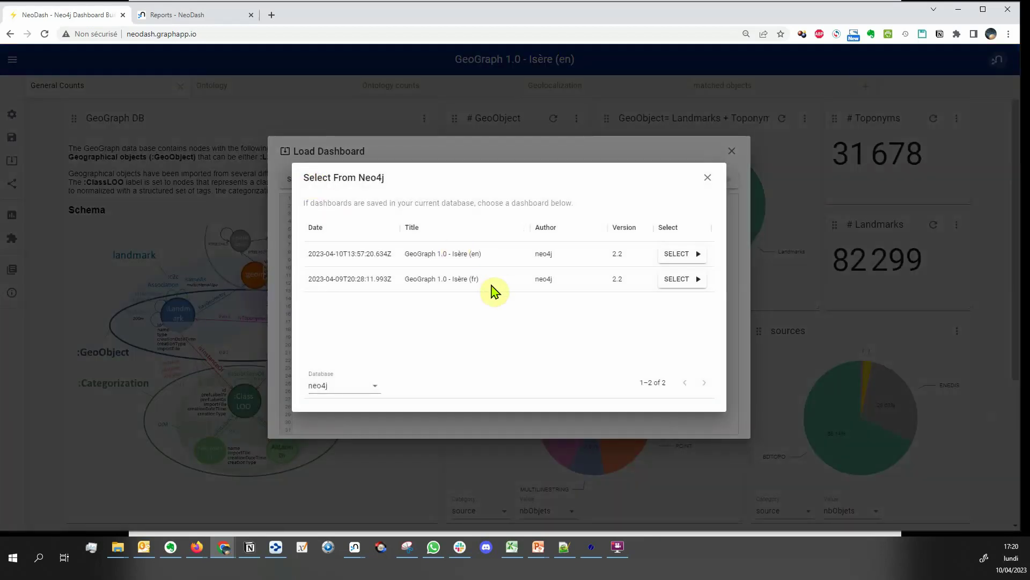